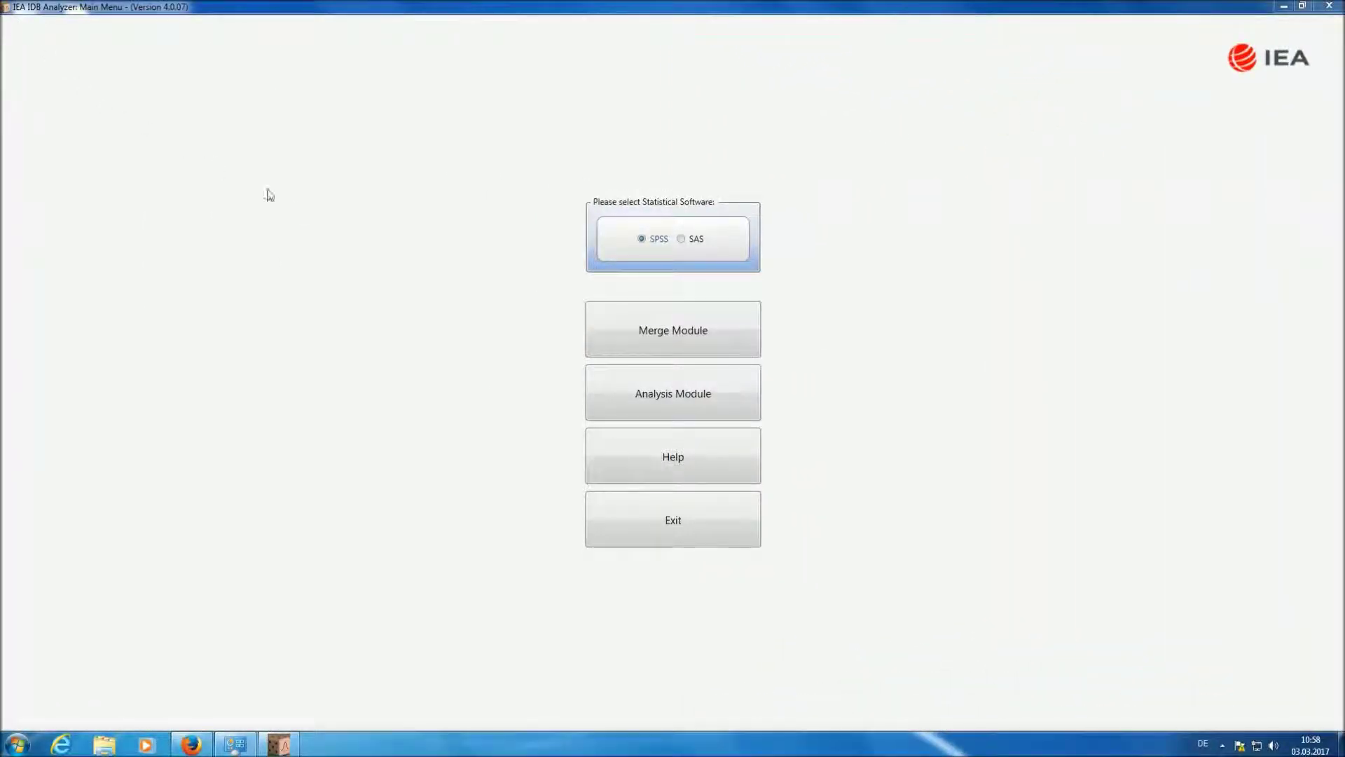
Step: Open the Analysis Module and select Merged_PIRLS_Data.sav from the Examples folder as the analysis file
left_click(673, 391)
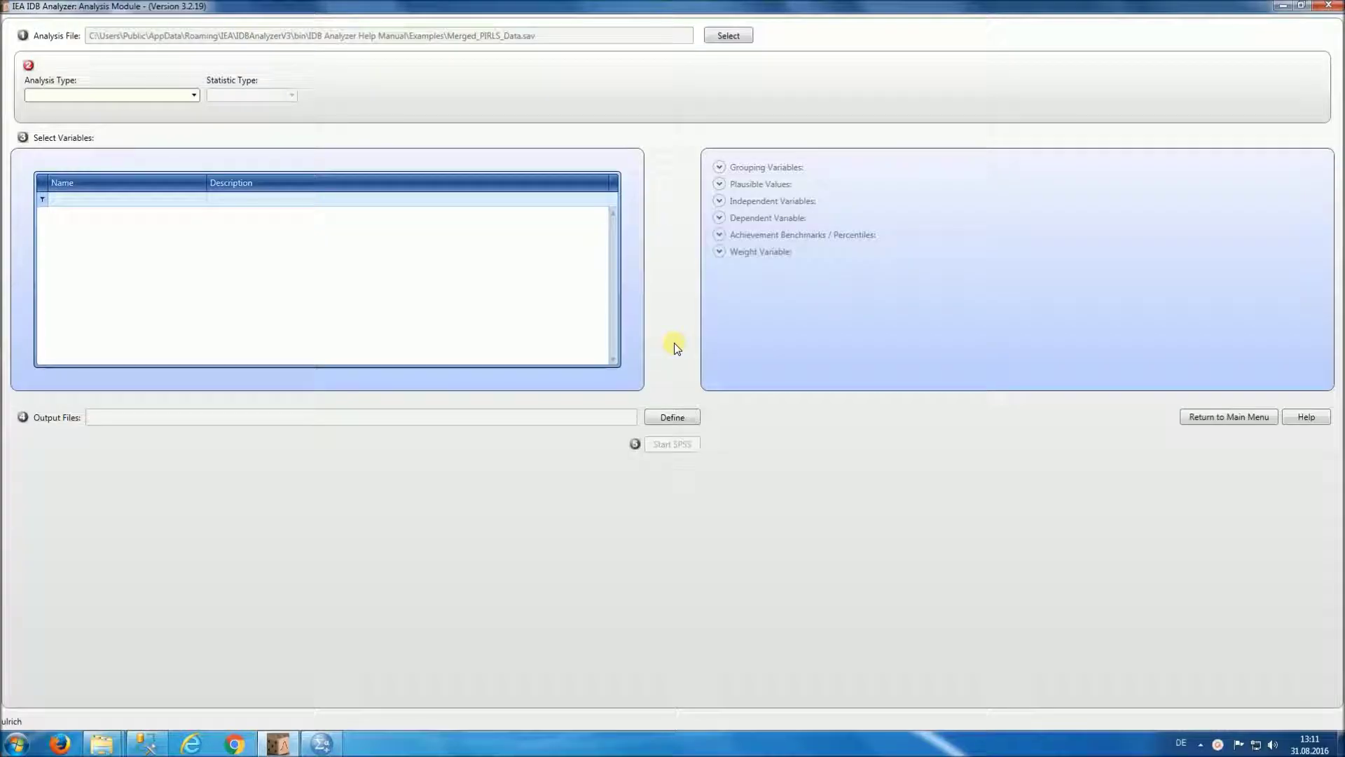
left_click(968, 44)
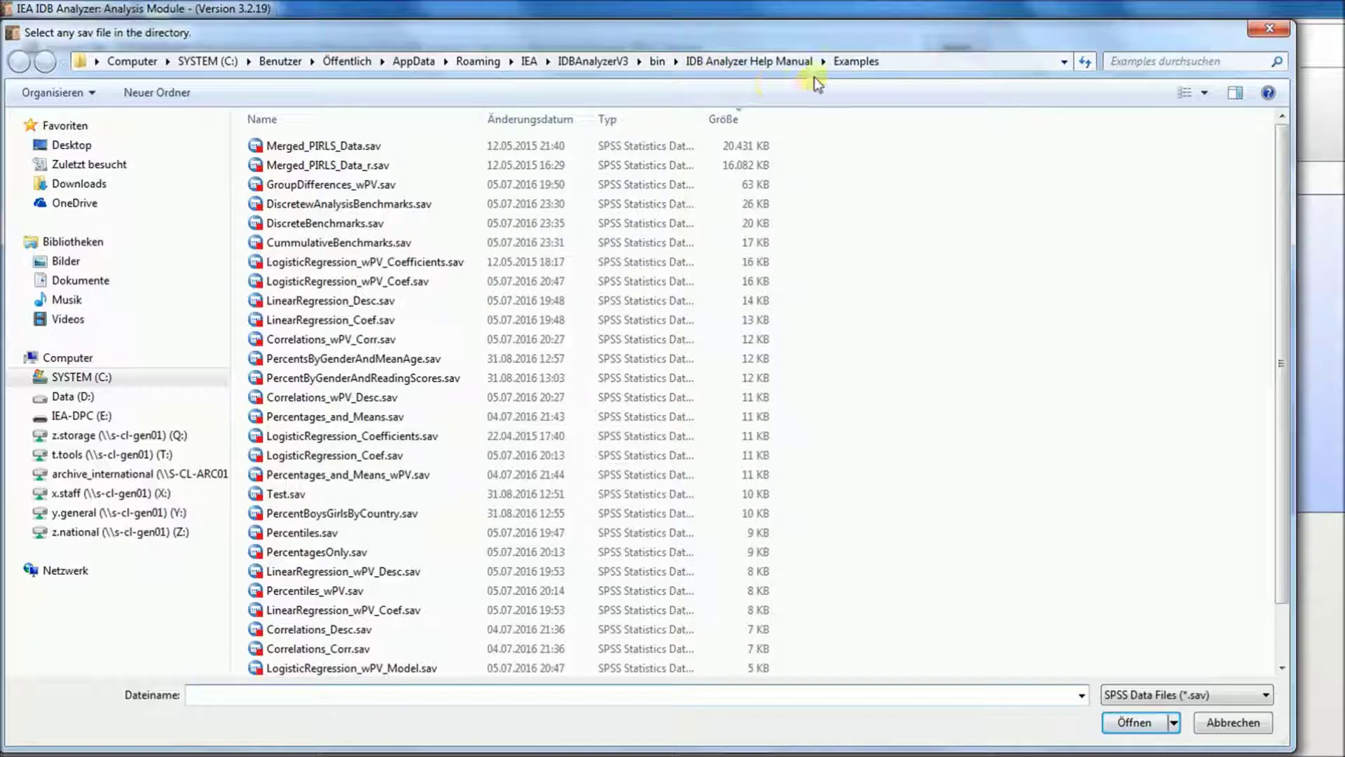
left_click(390, 147)
left_click(1145, 723)
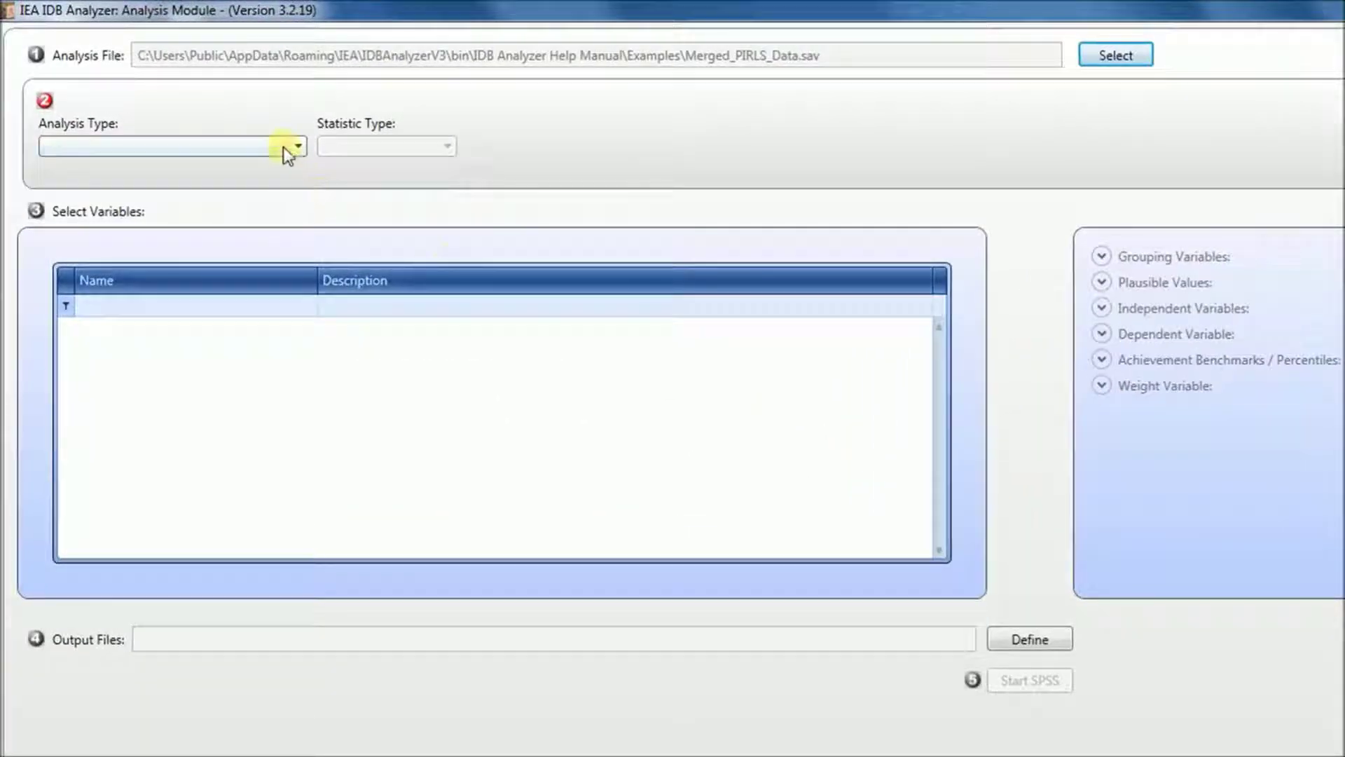
Step: Set the analysis type to PIRLS (Using Student Weights) and the statistic type to Percentages only
left_click(297, 147)
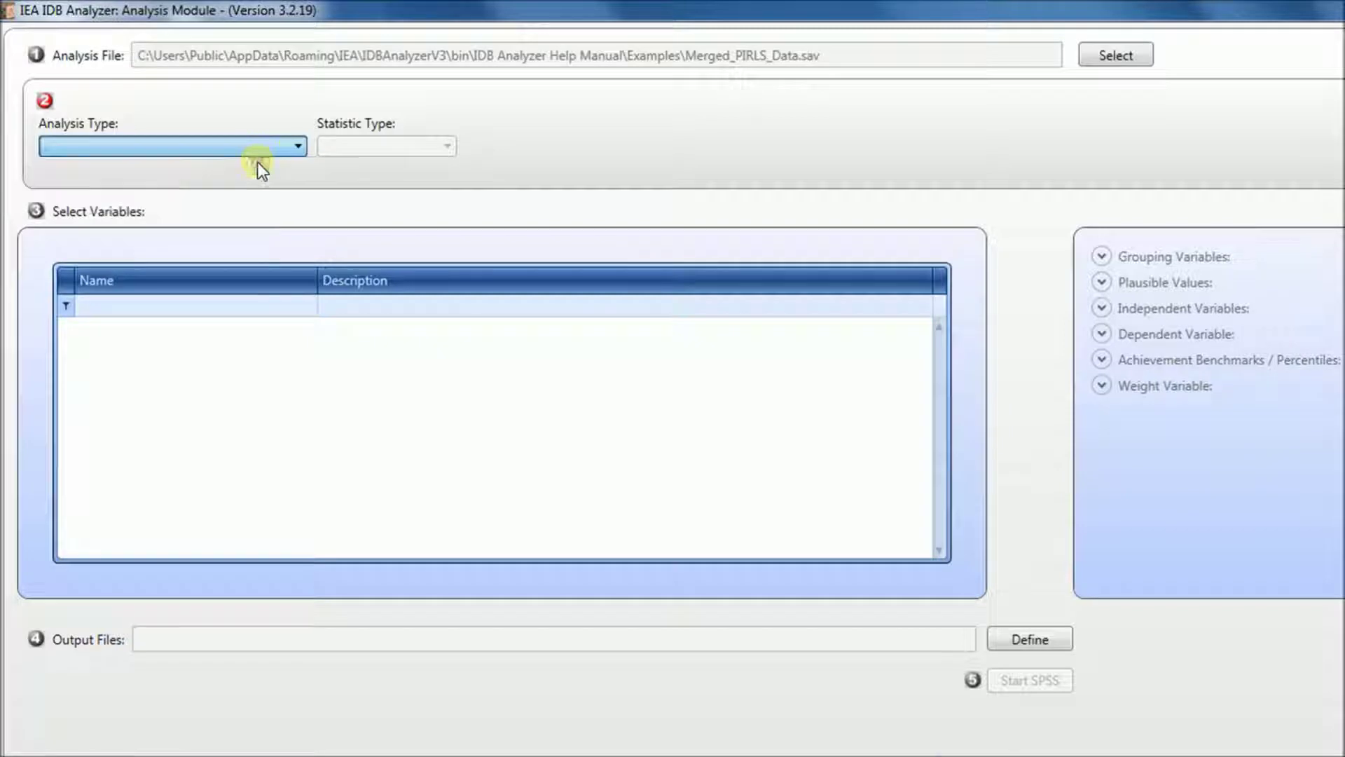
left_click(258, 167)
left_click(337, 146)
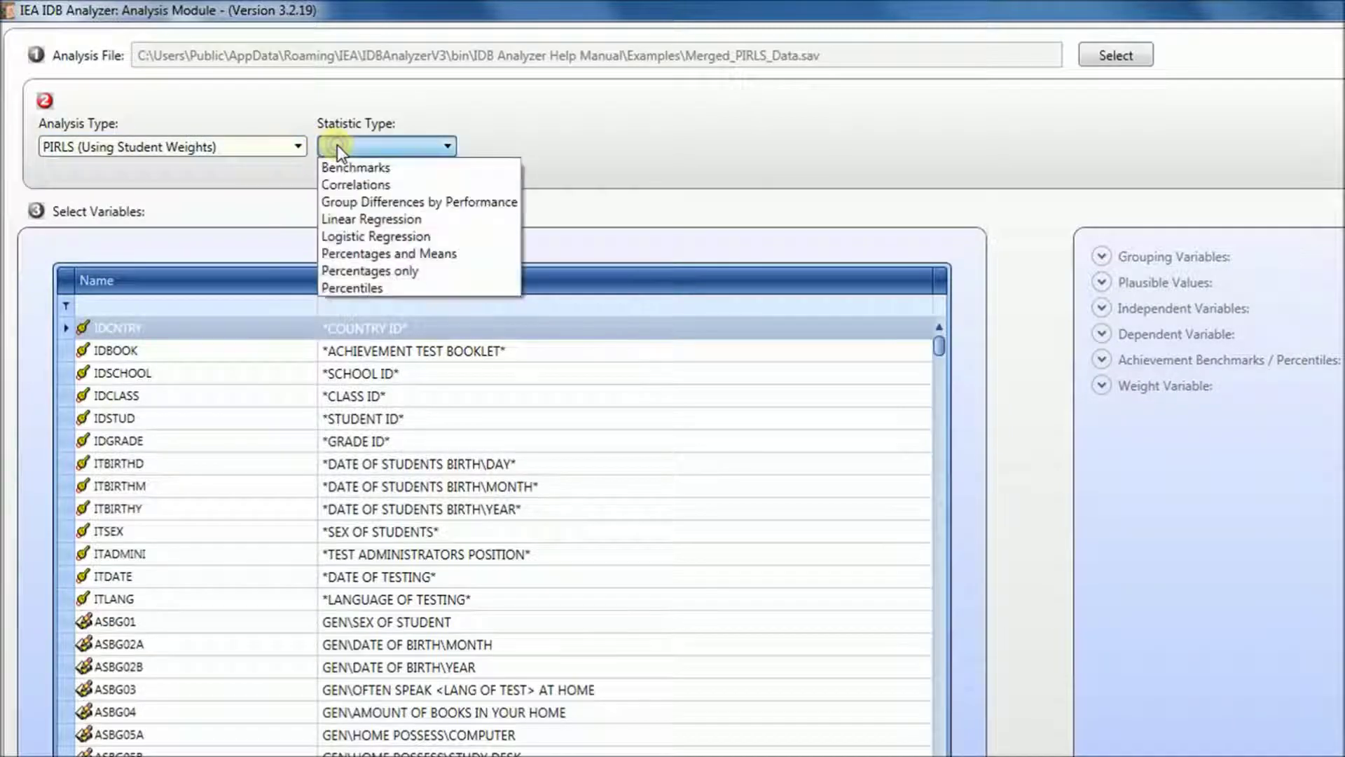
left_click(393, 269)
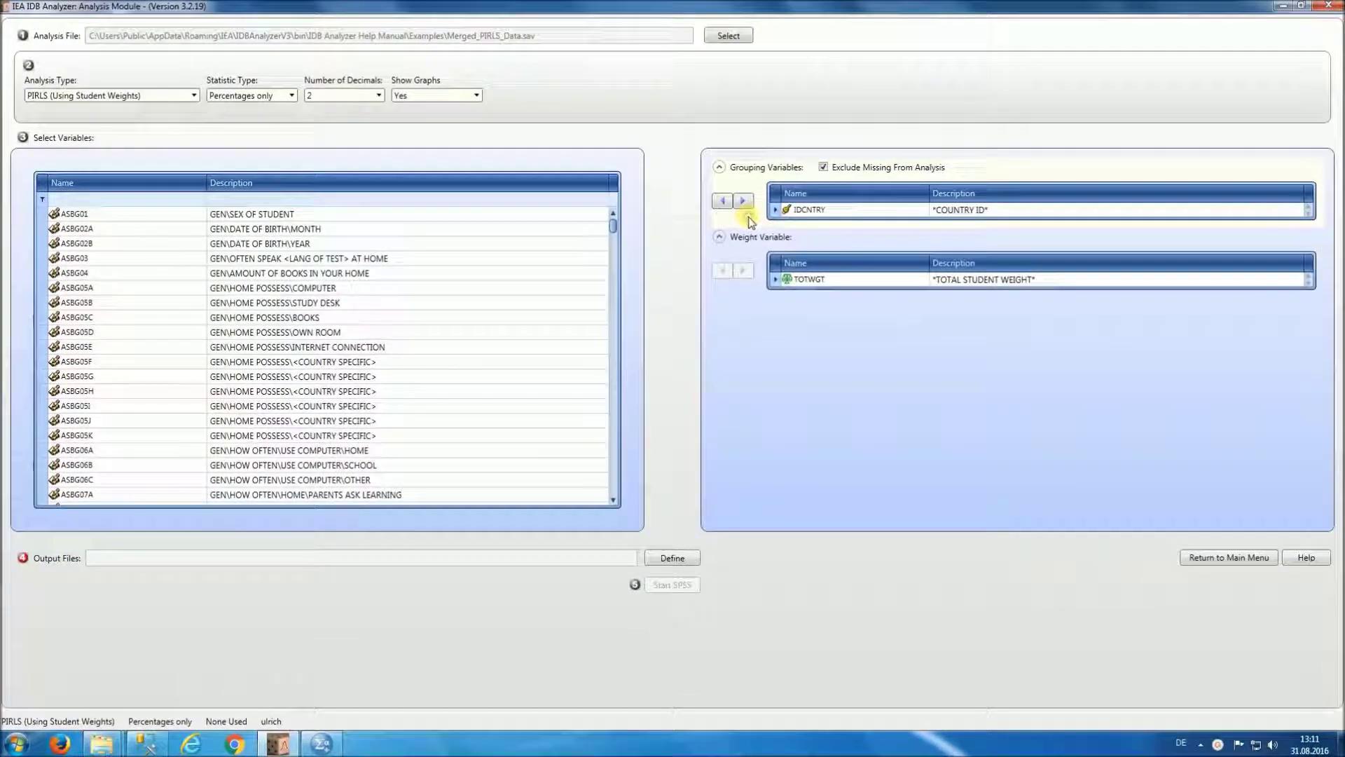
Step: Add the student sex variable ASBG01 to the grouping variables and define the output file as PercentBoysGirlsByCountry.sav
left_click(274, 216)
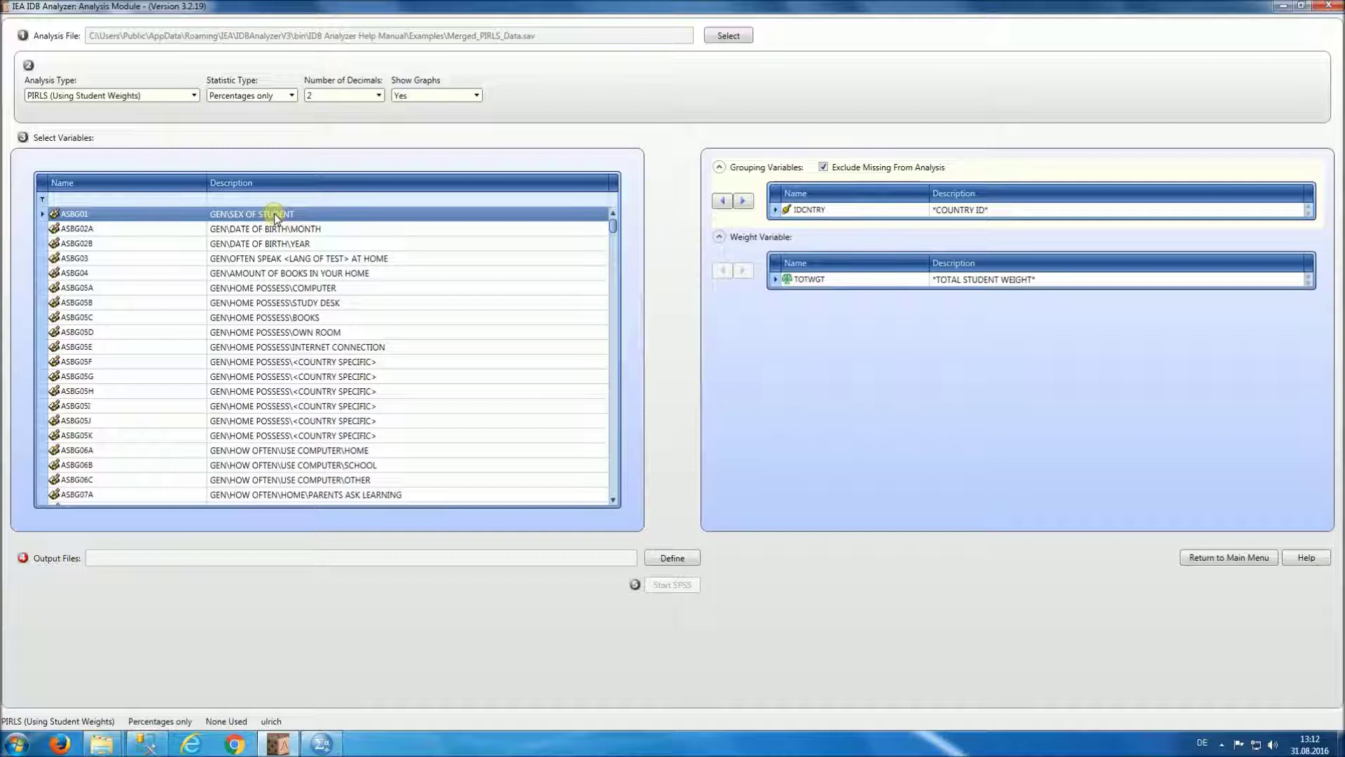
double_click(274, 215)
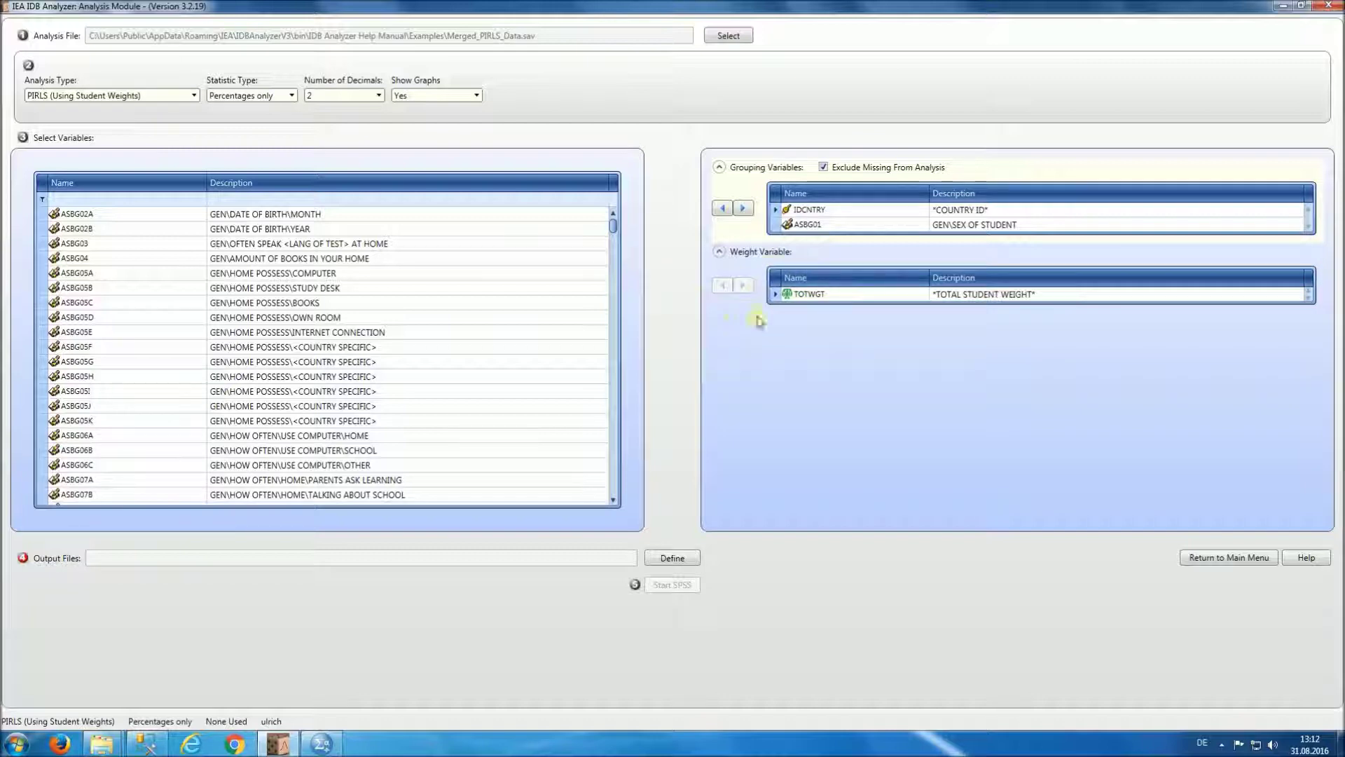
left_click(673, 558)
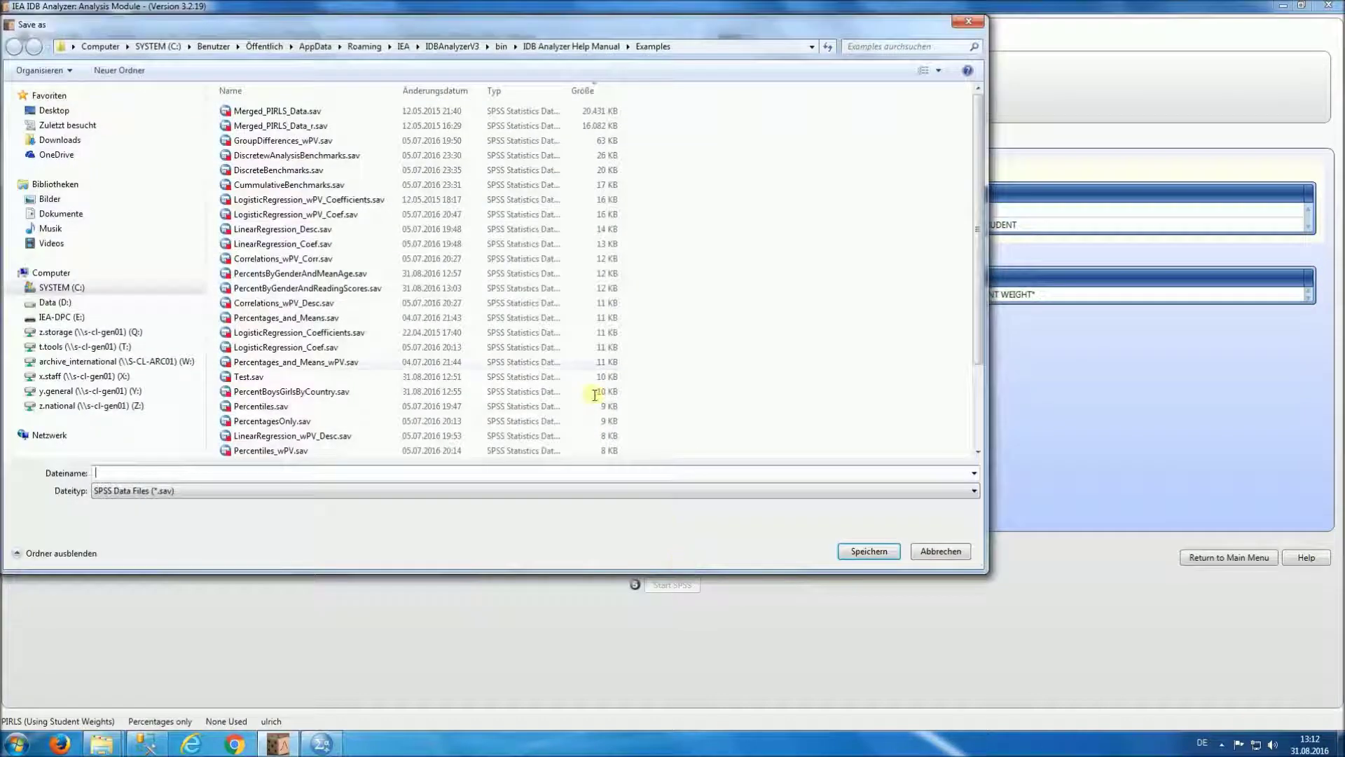
left_click(448, 93)
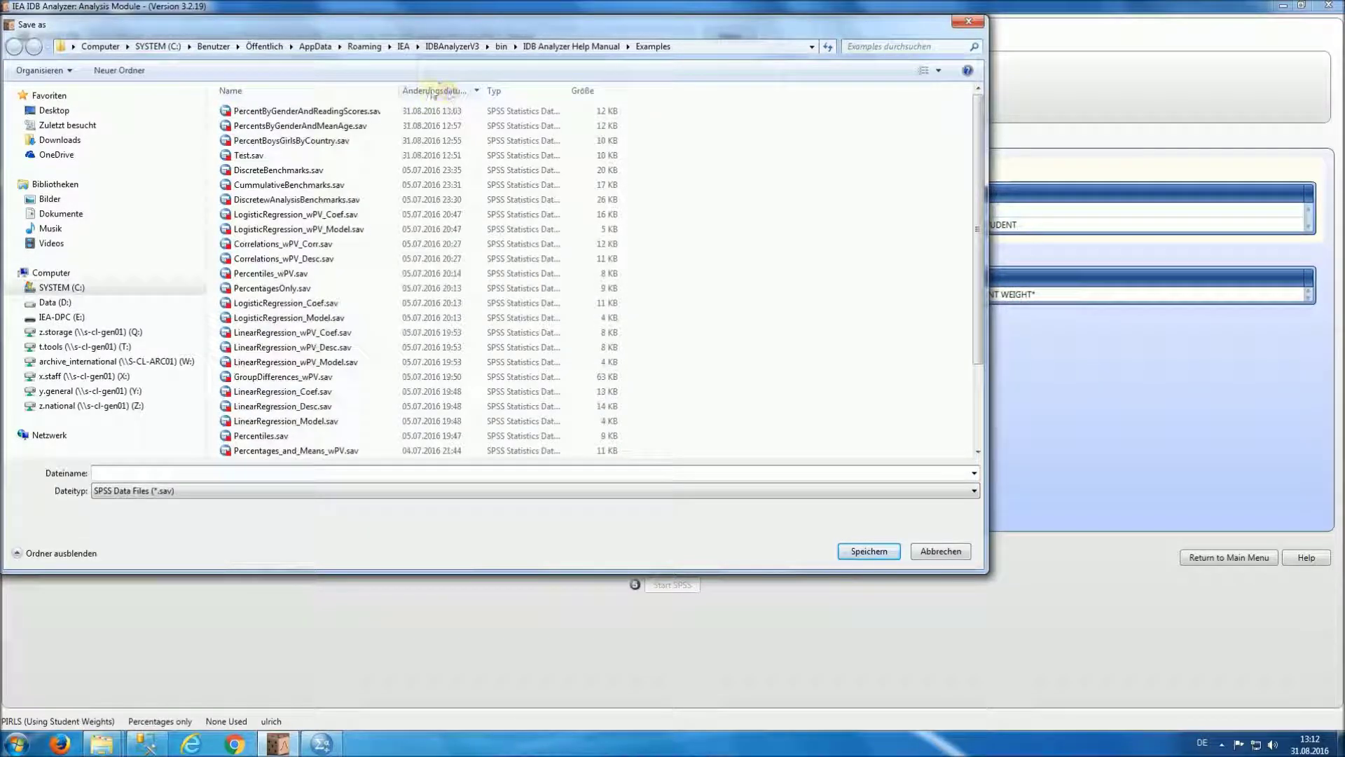
left_click(278, 144)
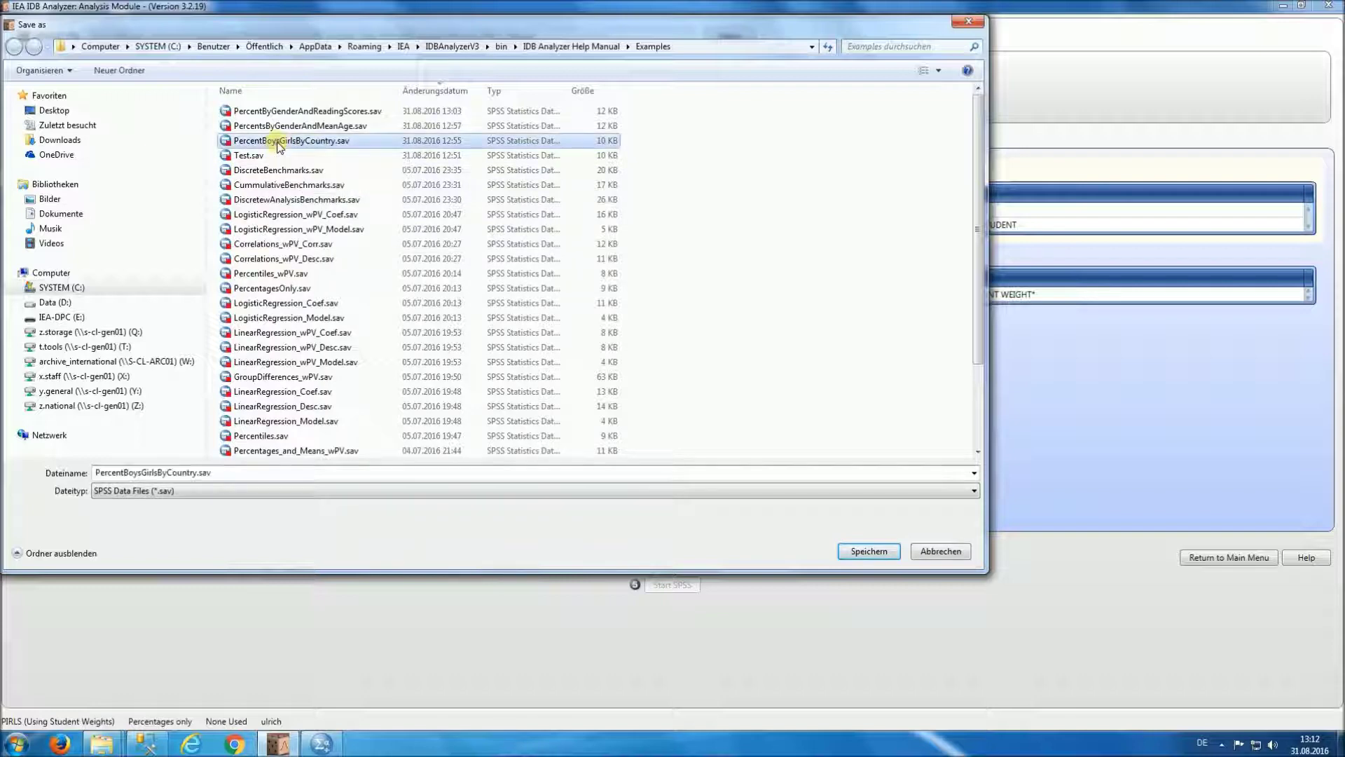
left_click(870, 553)
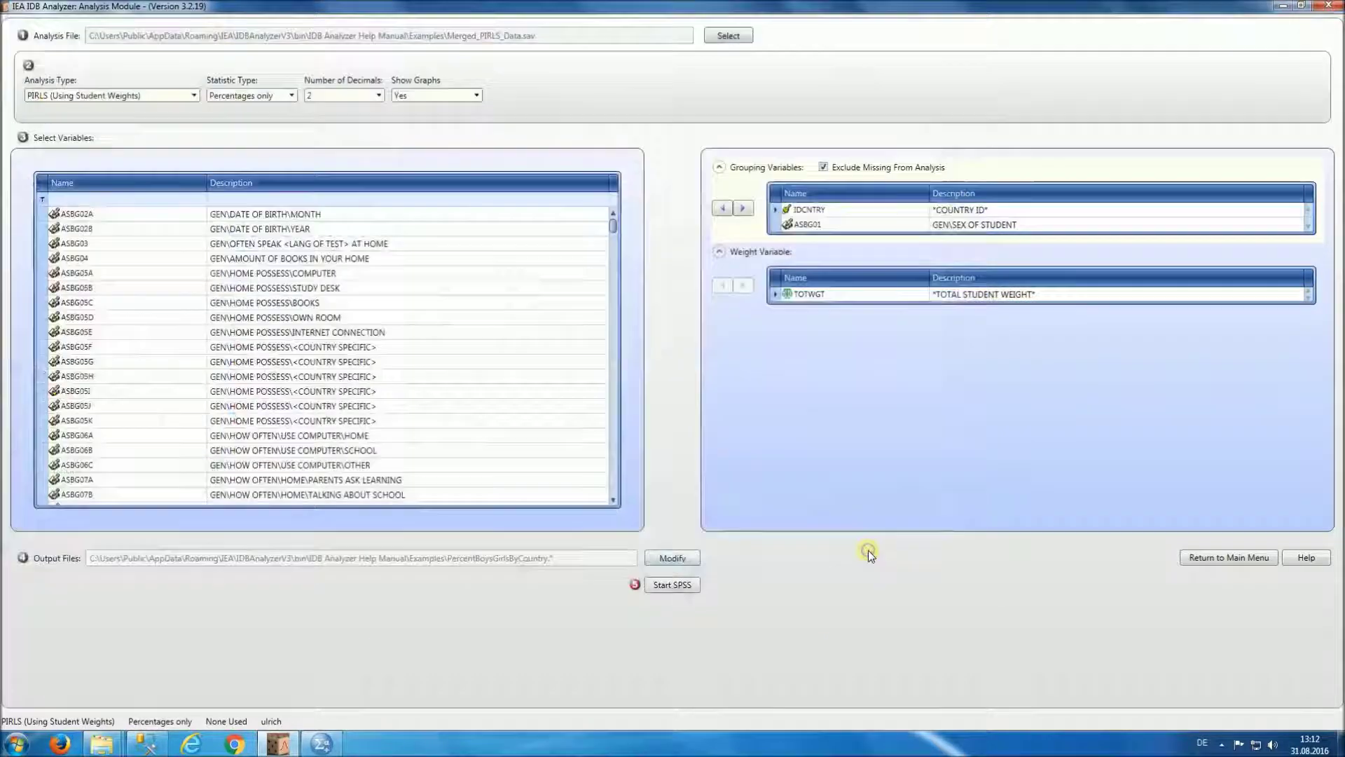
Step: Generate the SPSS syntax for the percentages analysis, run all of it and view the report table by country and sex
left_click(671, 587)
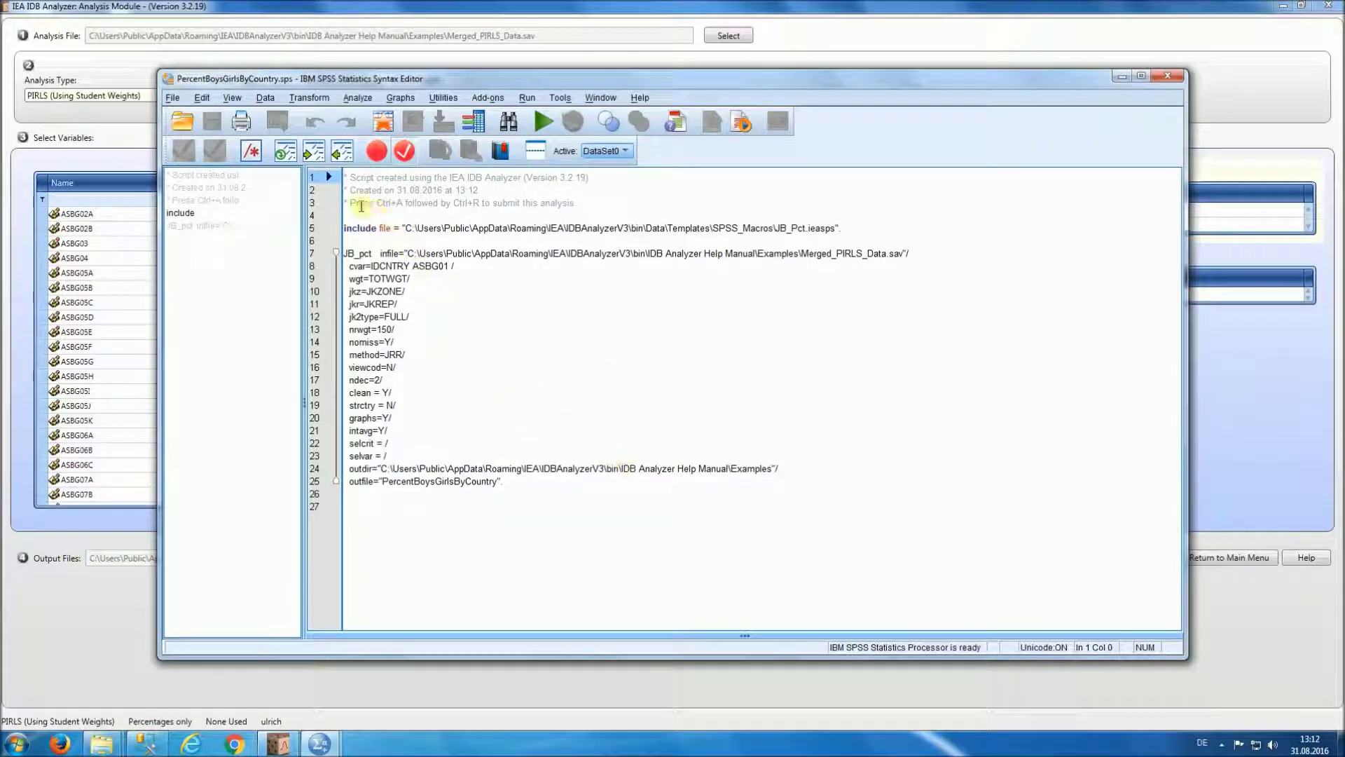
left_click_drag(351, 205, 580, 199)
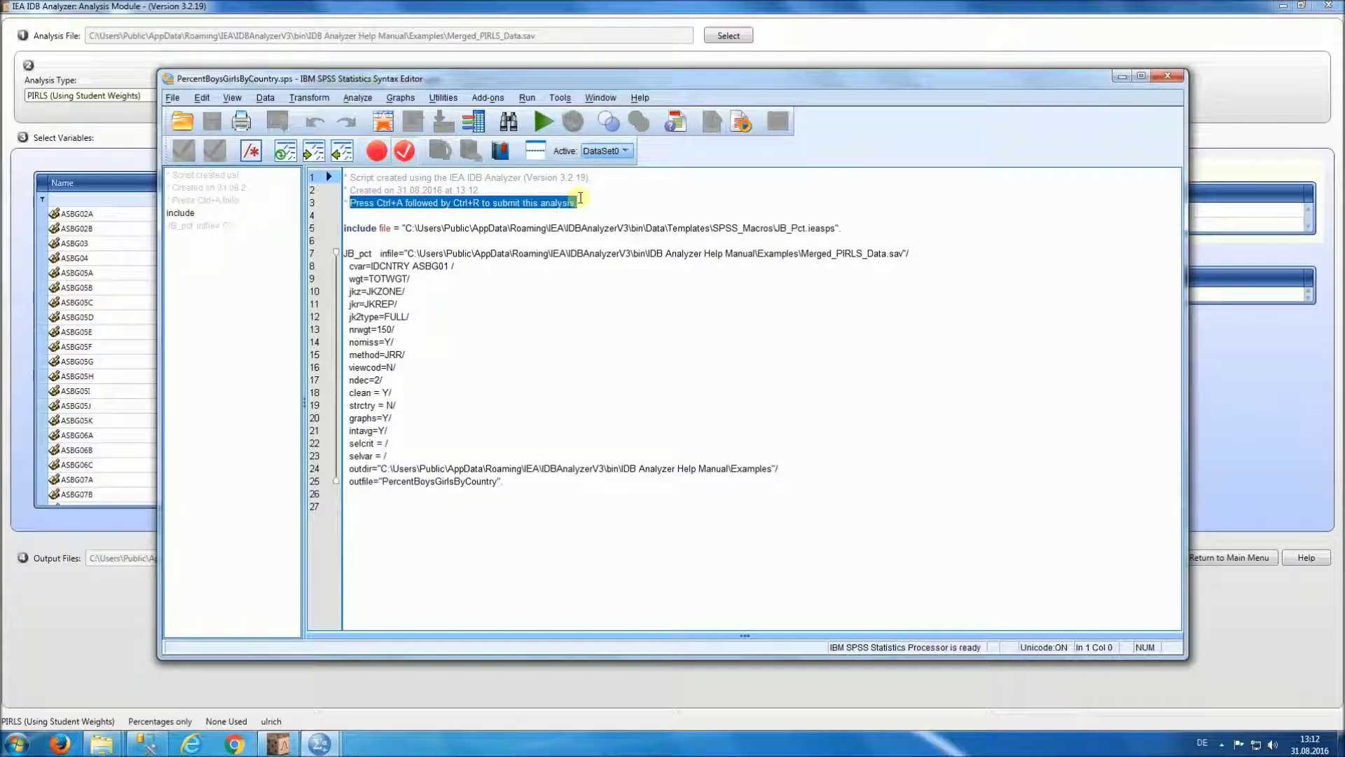
left_click(530, 99)
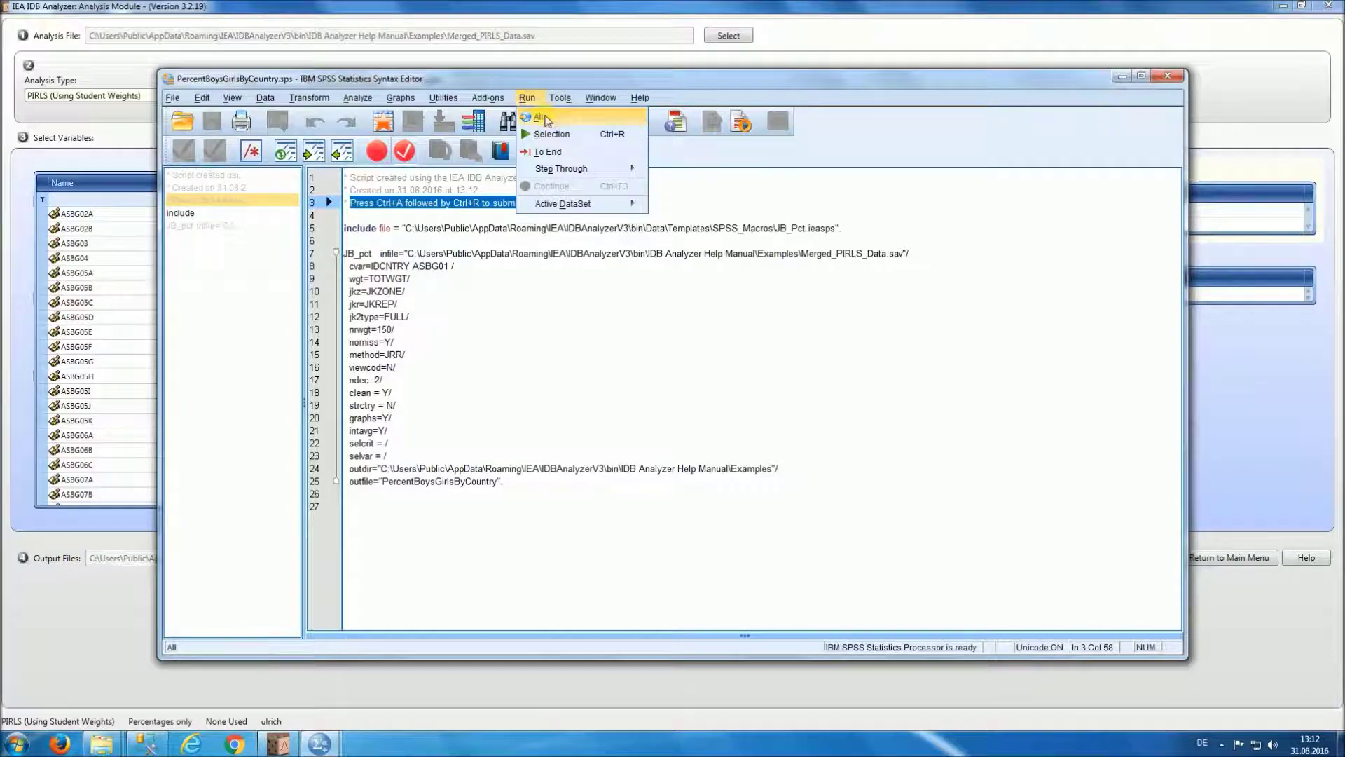
left_click(547, 119)
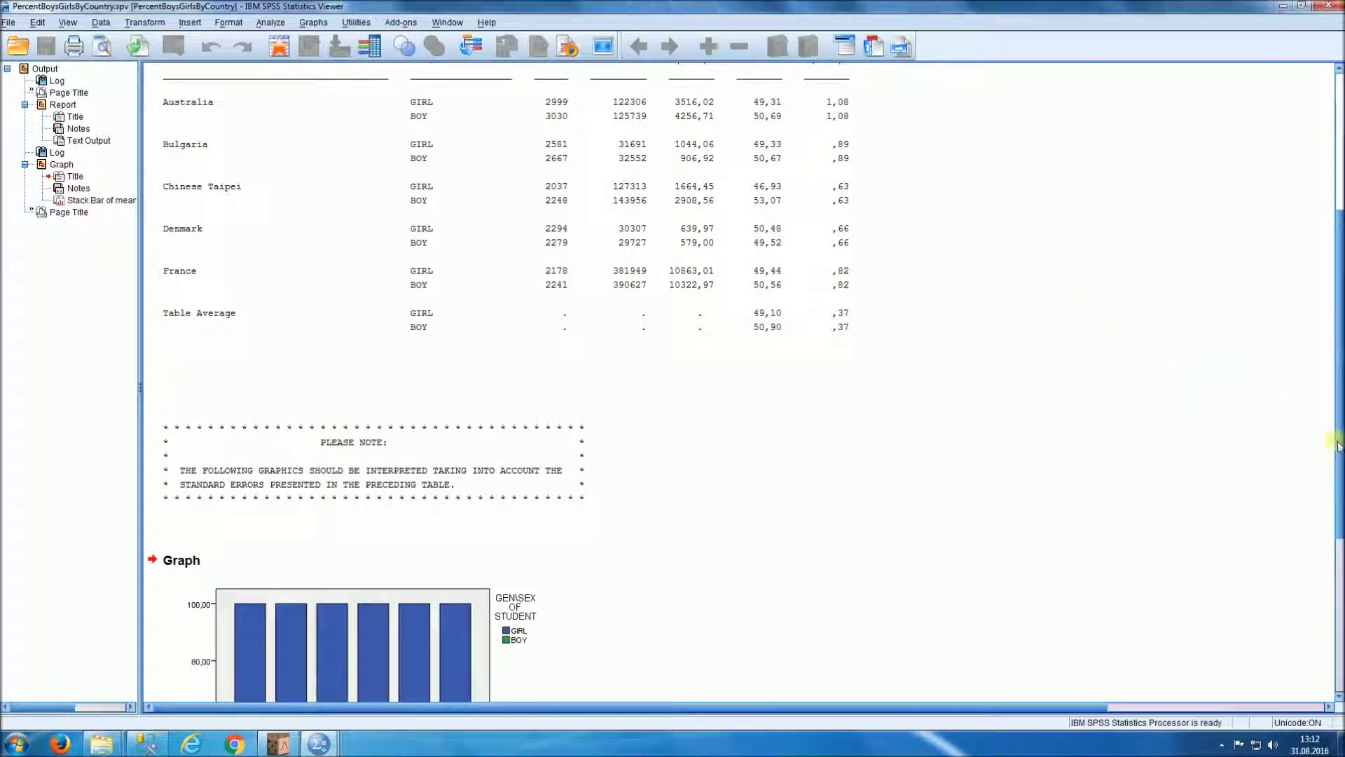
scroll(1332, 362, "up", 3)
scroll(1329, 362, "up", 1)
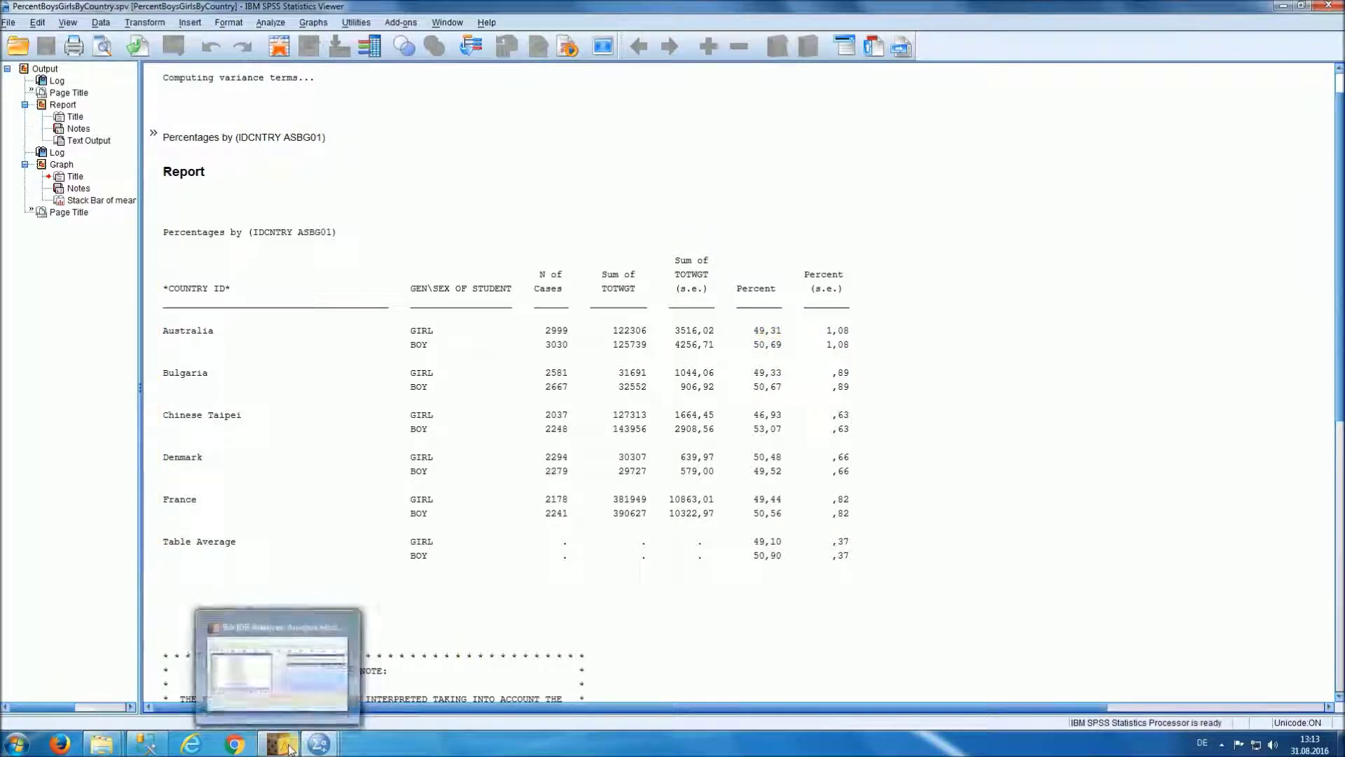
Step: Switch back to the IDB Analyzer and set the statistic type to Percentages and Means
left_click(277, 666)
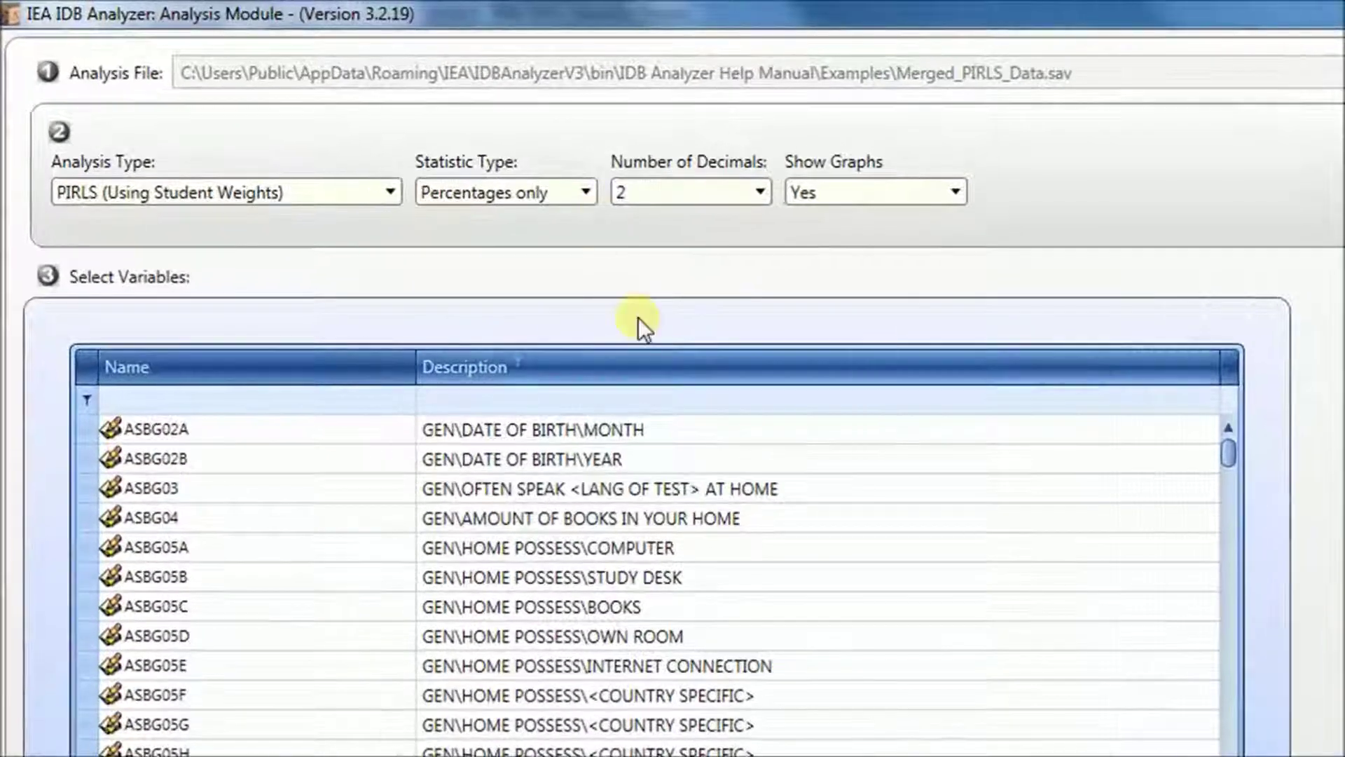
left_click(586, 194)
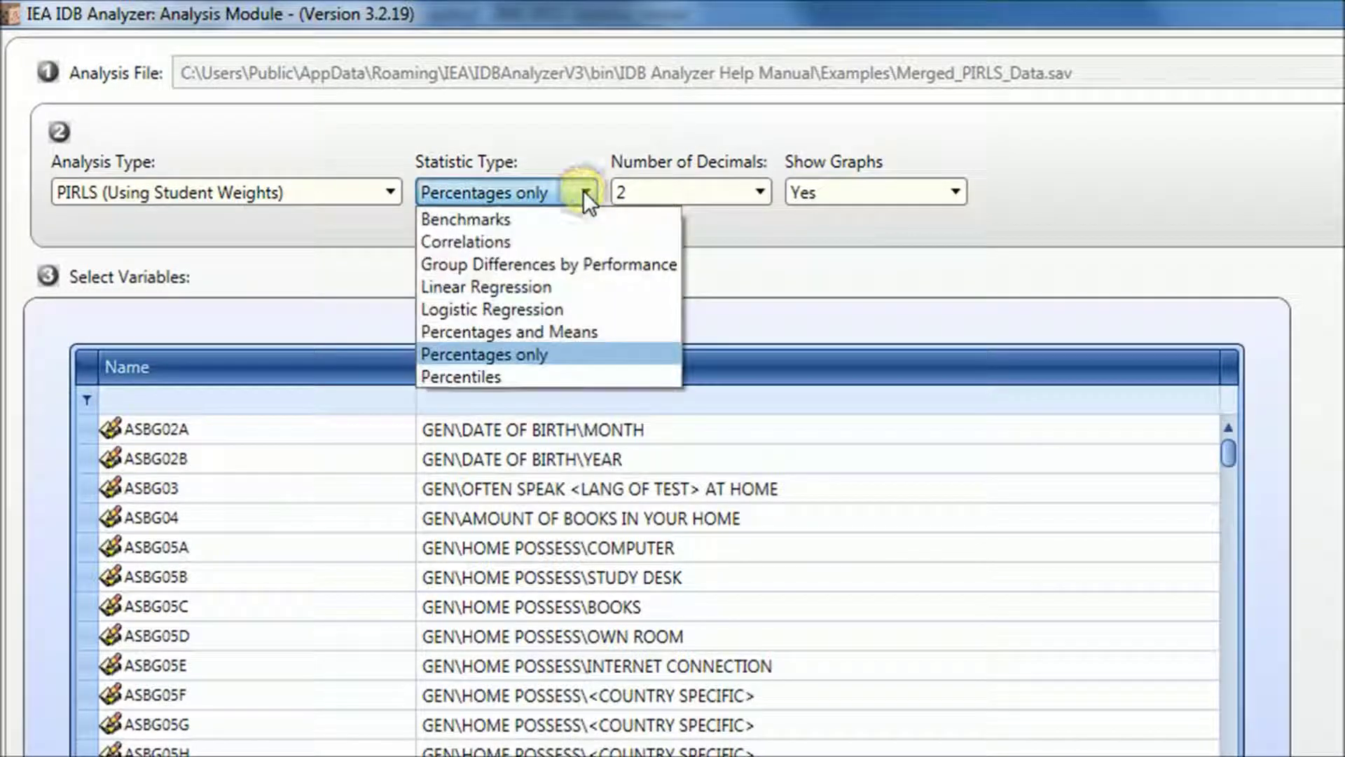
left_click(562, 331)
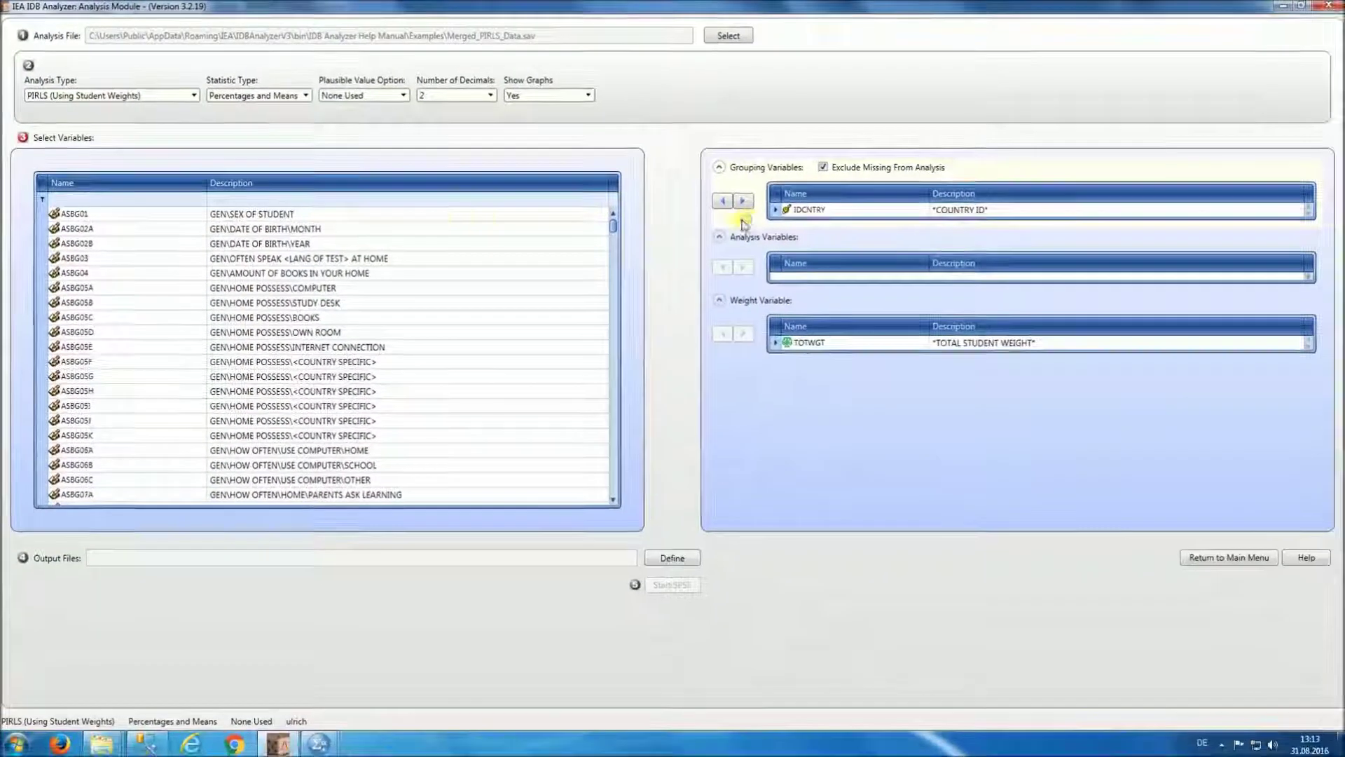
Step: Add ASBG01 as a grouping variable, and filter the descriptions by "age" to add ASDAGE as the analysis variable
double_click(264, 216)
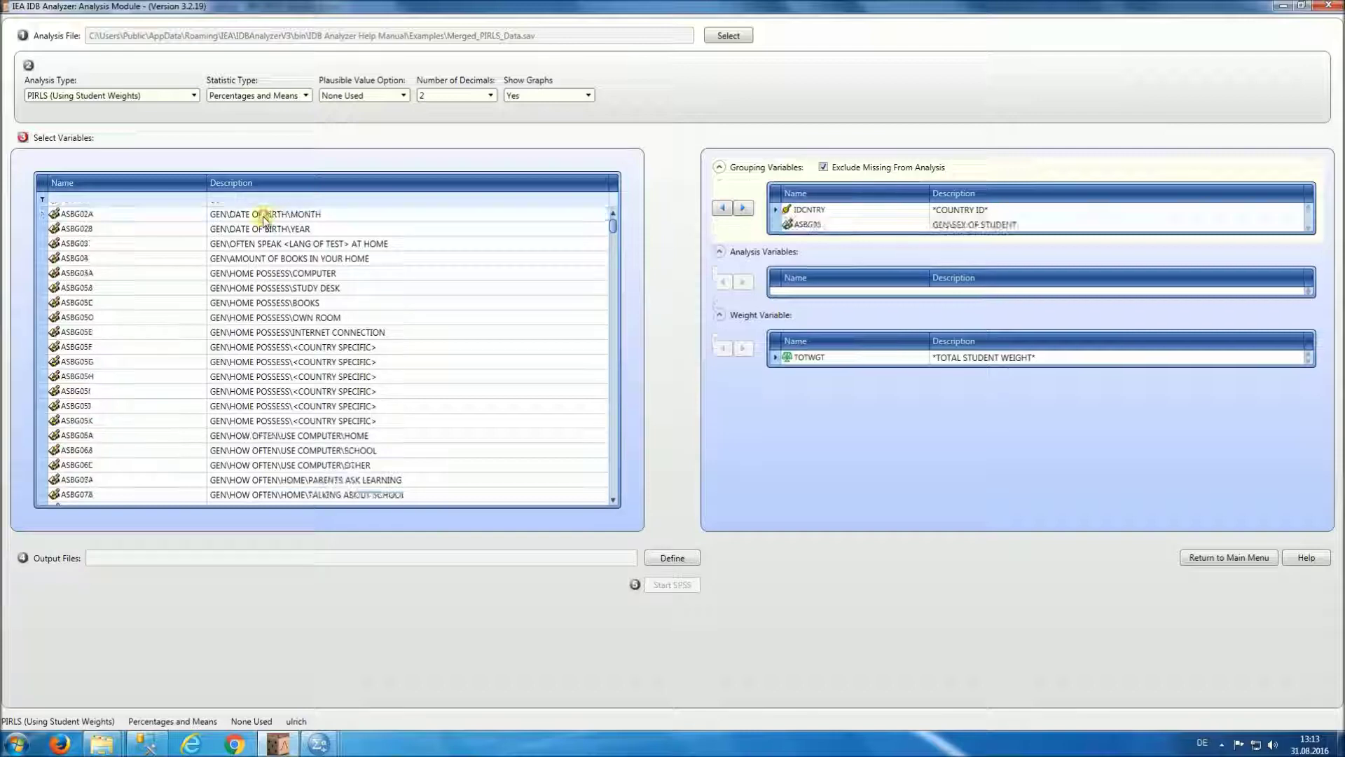
left_click(751, 272)
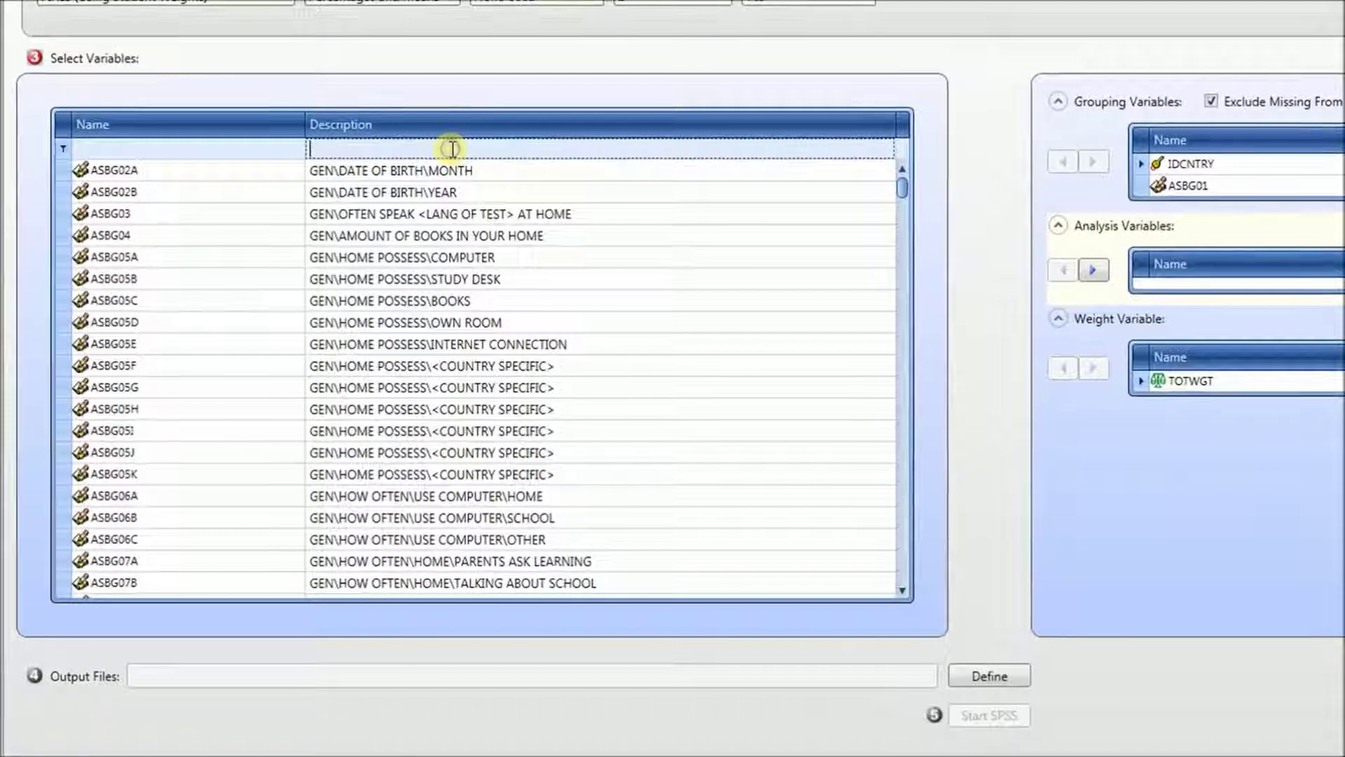
left_click(307, 199)
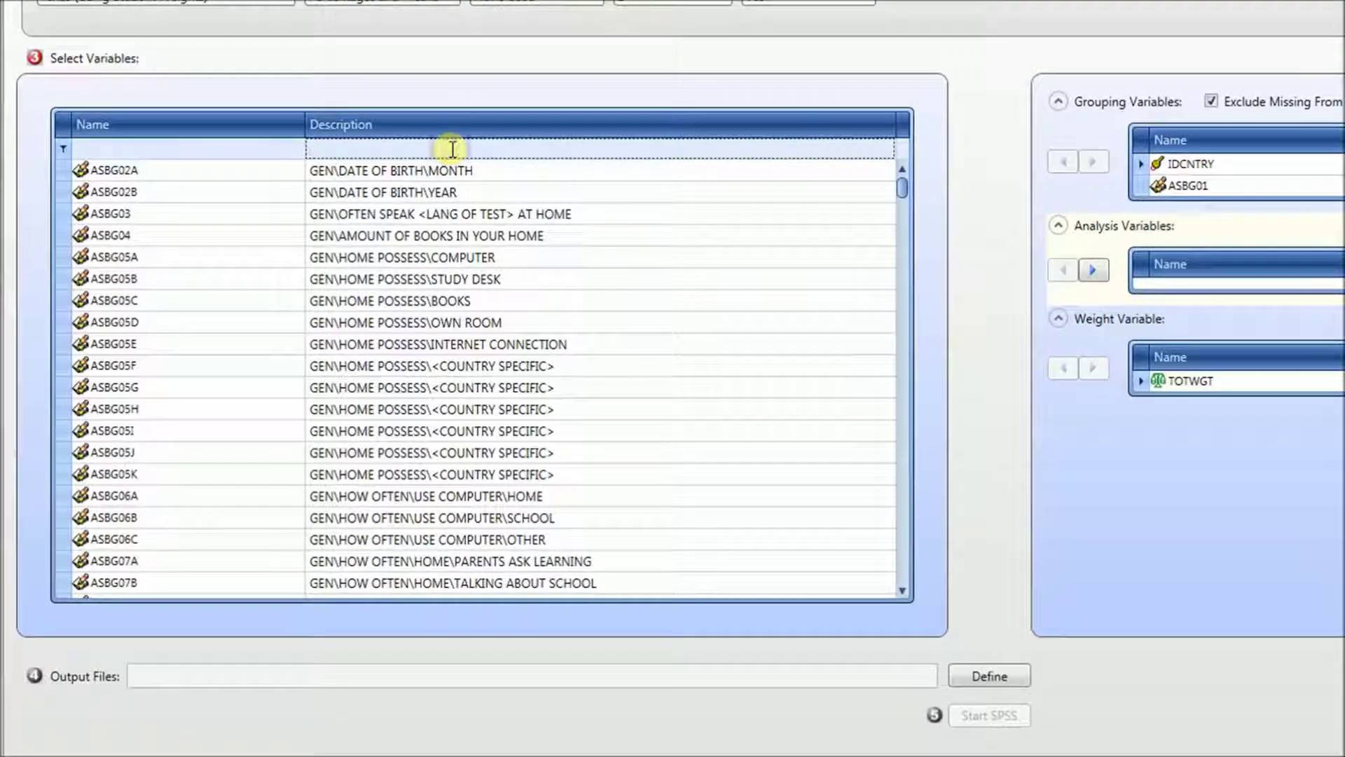
type("age")
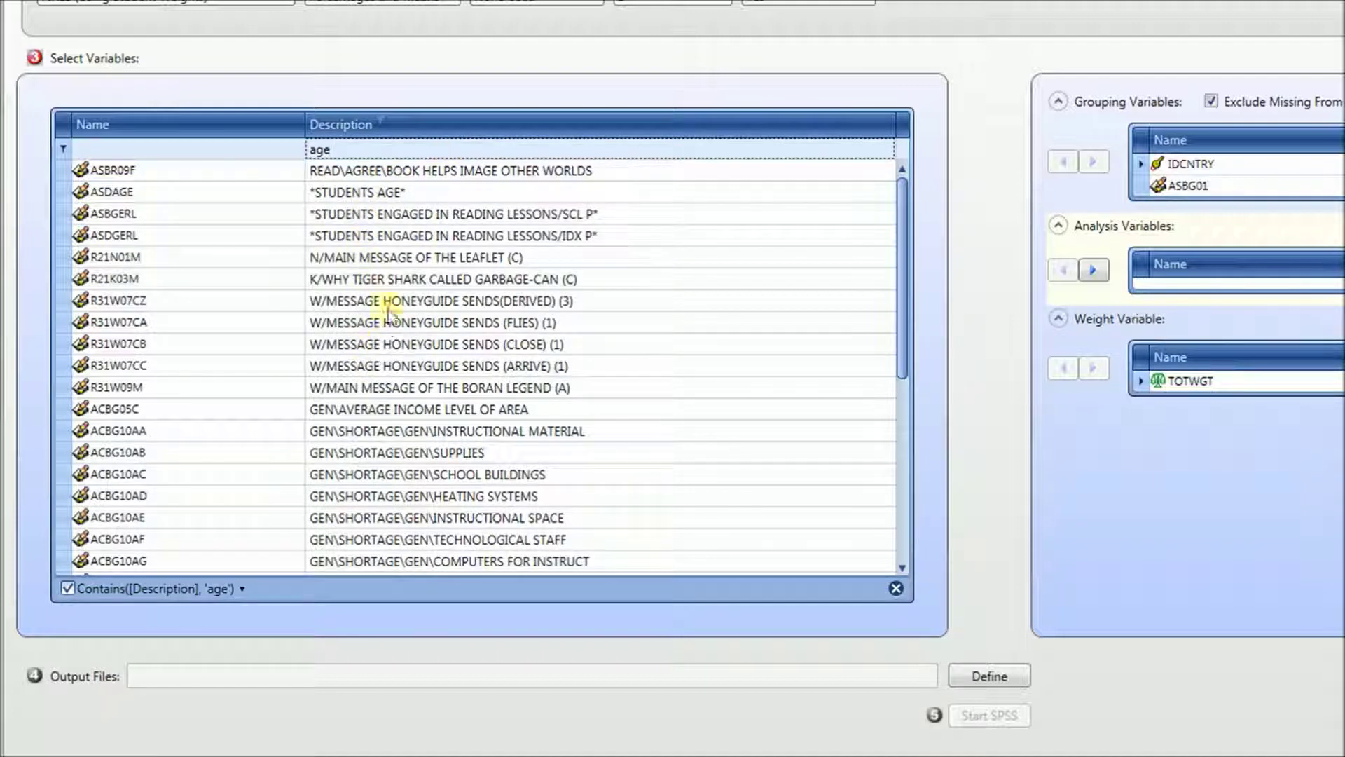
left_click(372, 194)
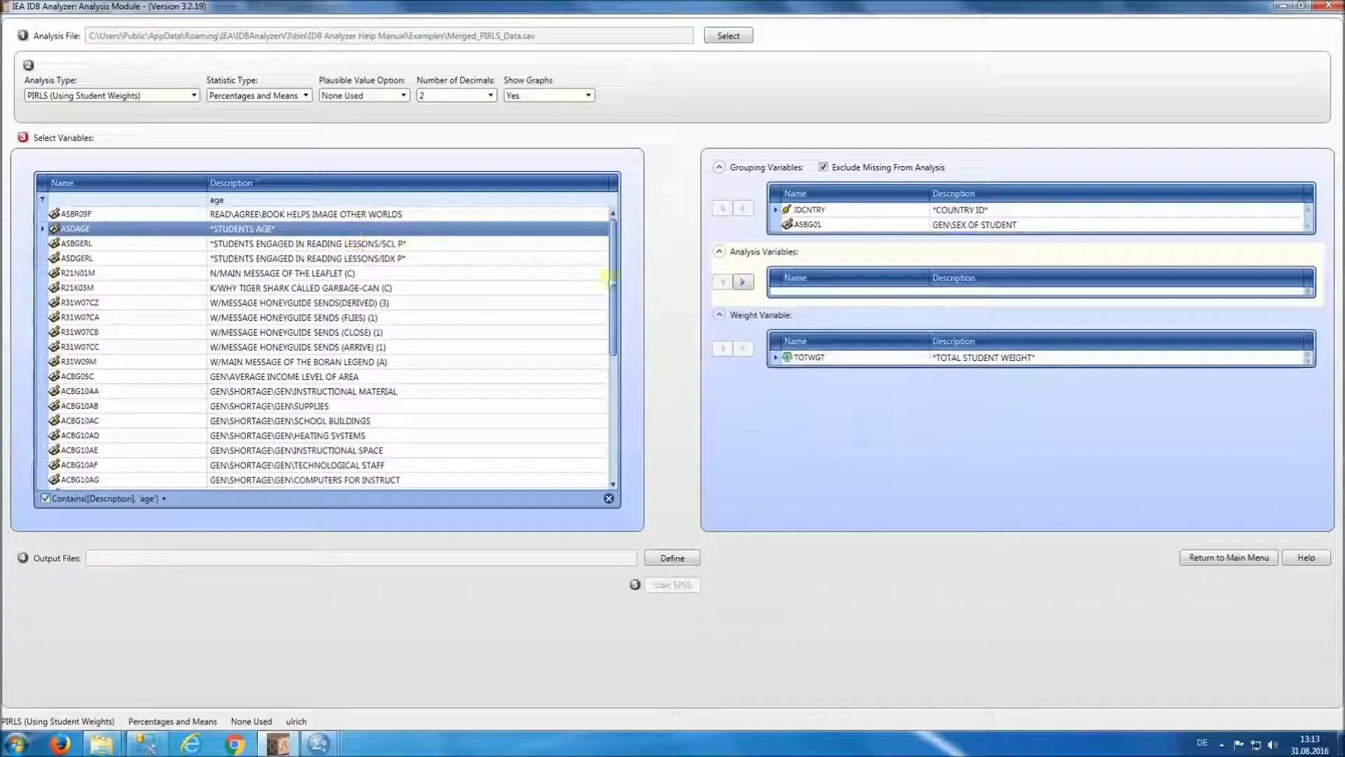
left_click(744, 283)
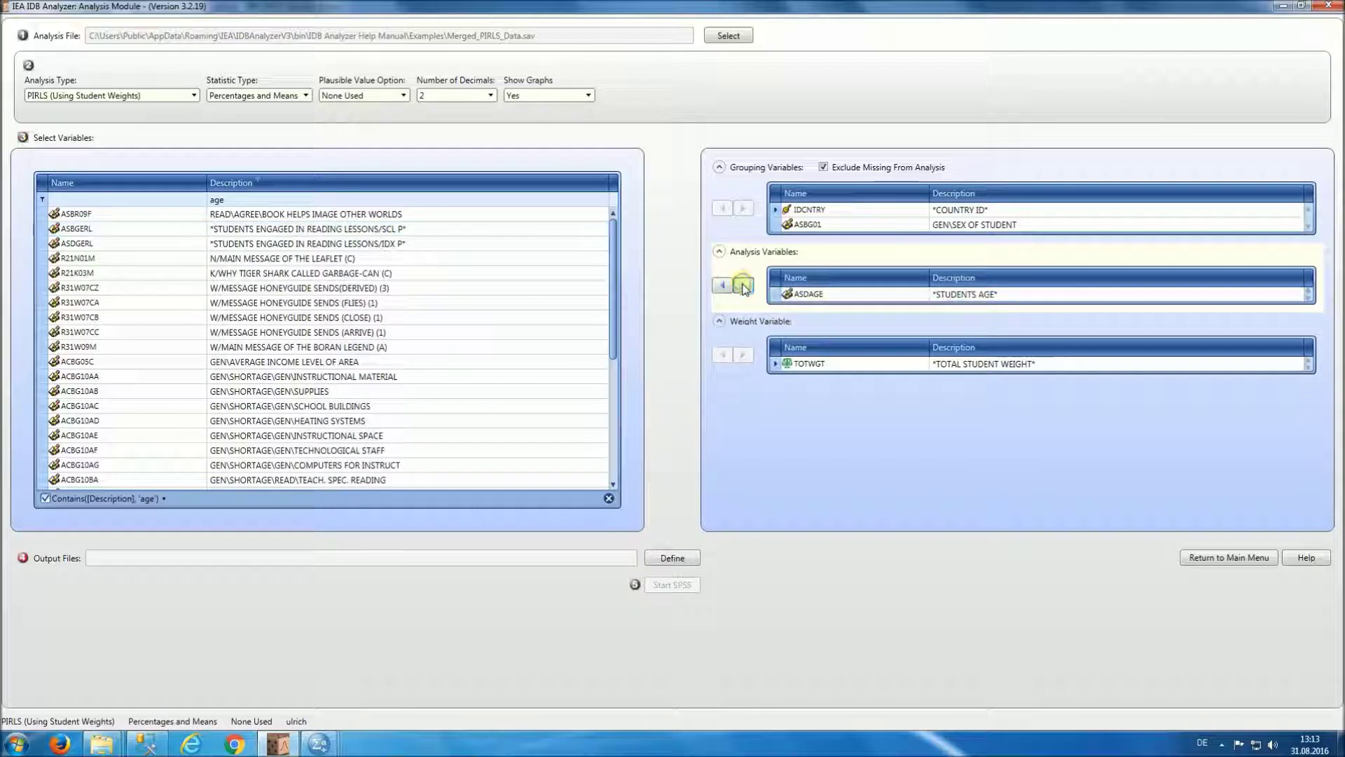
Step: Define the output file of the means analysis as PercentsByGenderAndMeanAge.sav in the Examples folder
left_click(671, 557)
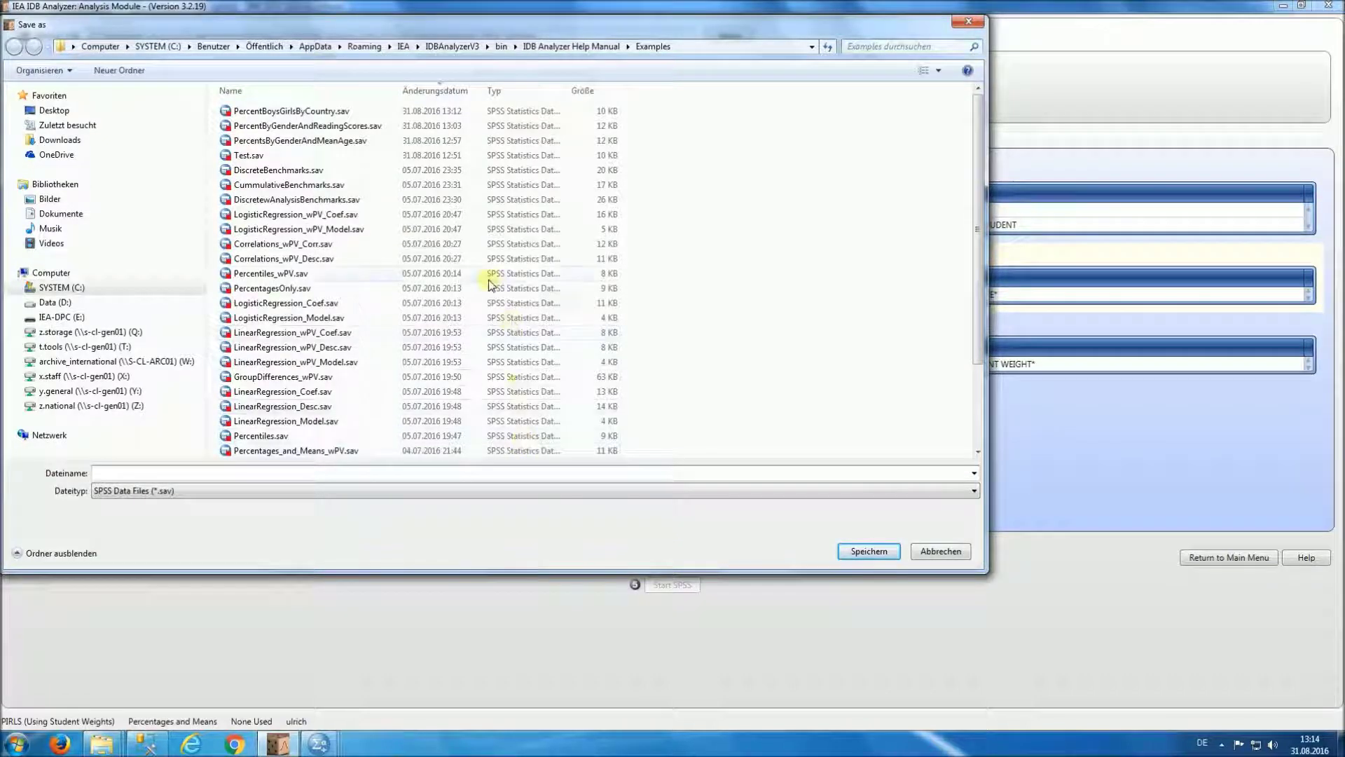
left_click(288, 142)
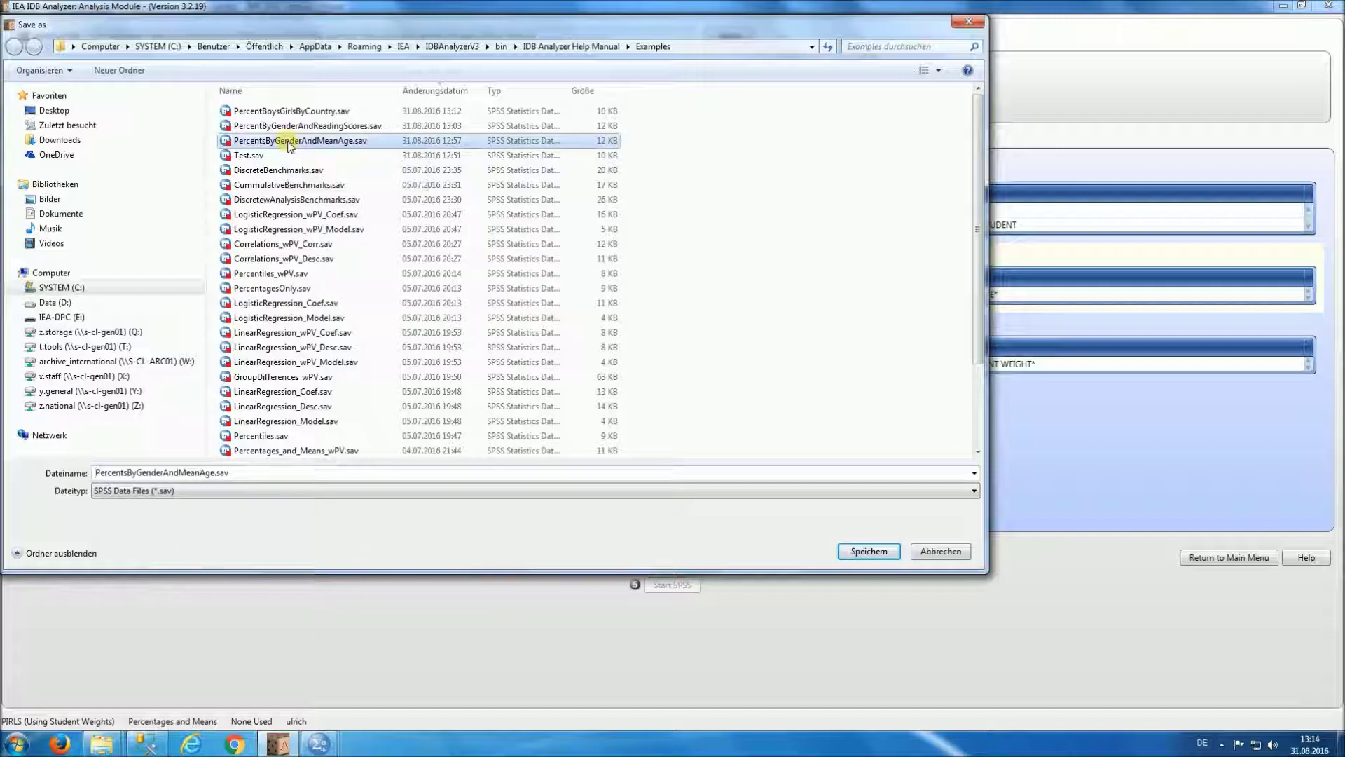
left_click(869, 551)
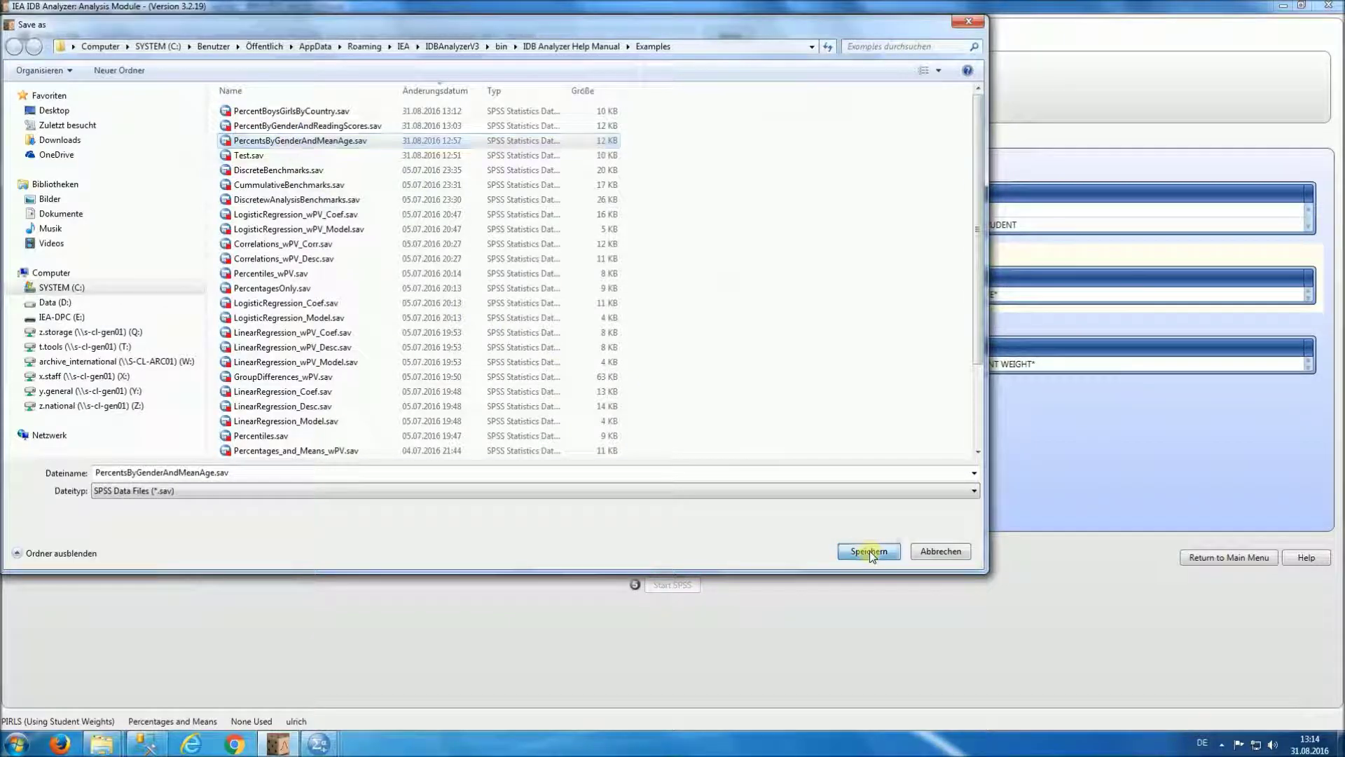
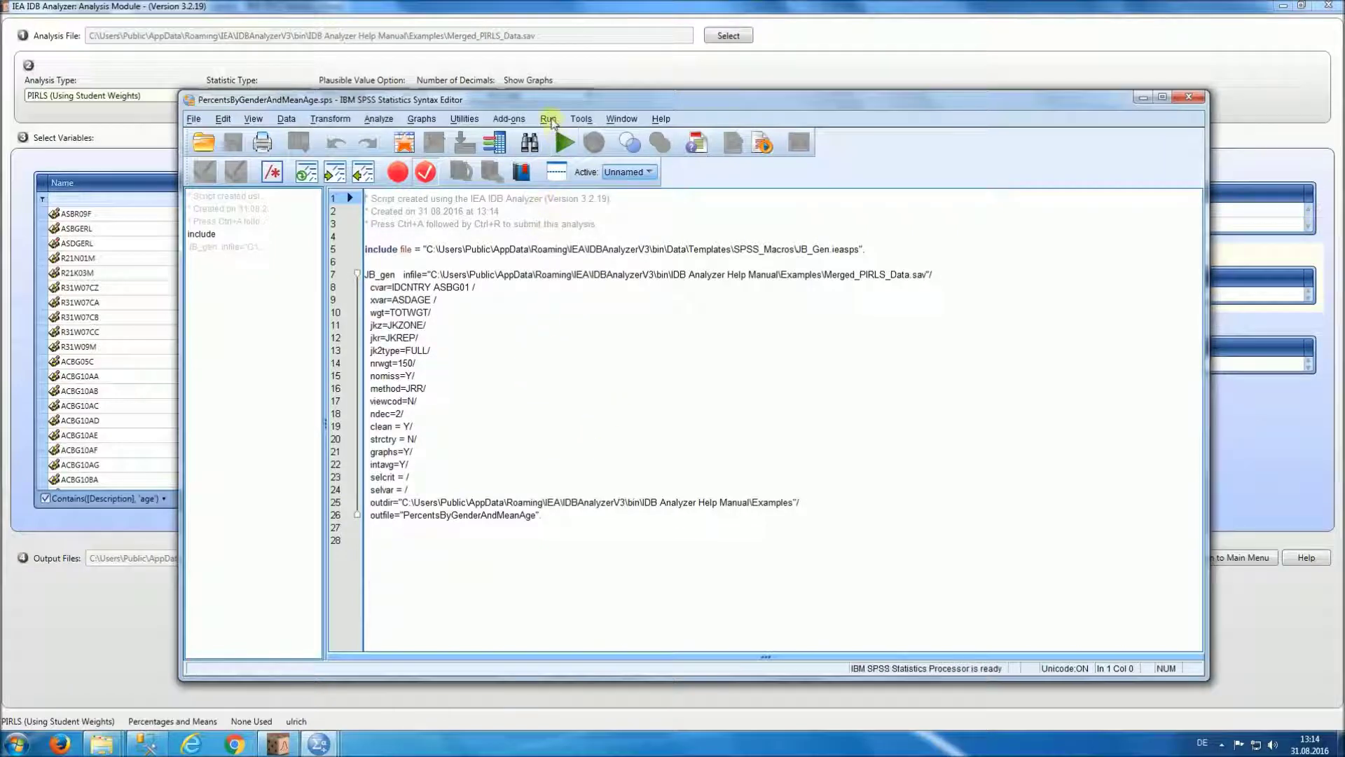
Step: Run all of the PercentsByGenderAndMeanAge syntax and examine the unweighted descriptive statistics of students' age in the output
left_click(548, 119)
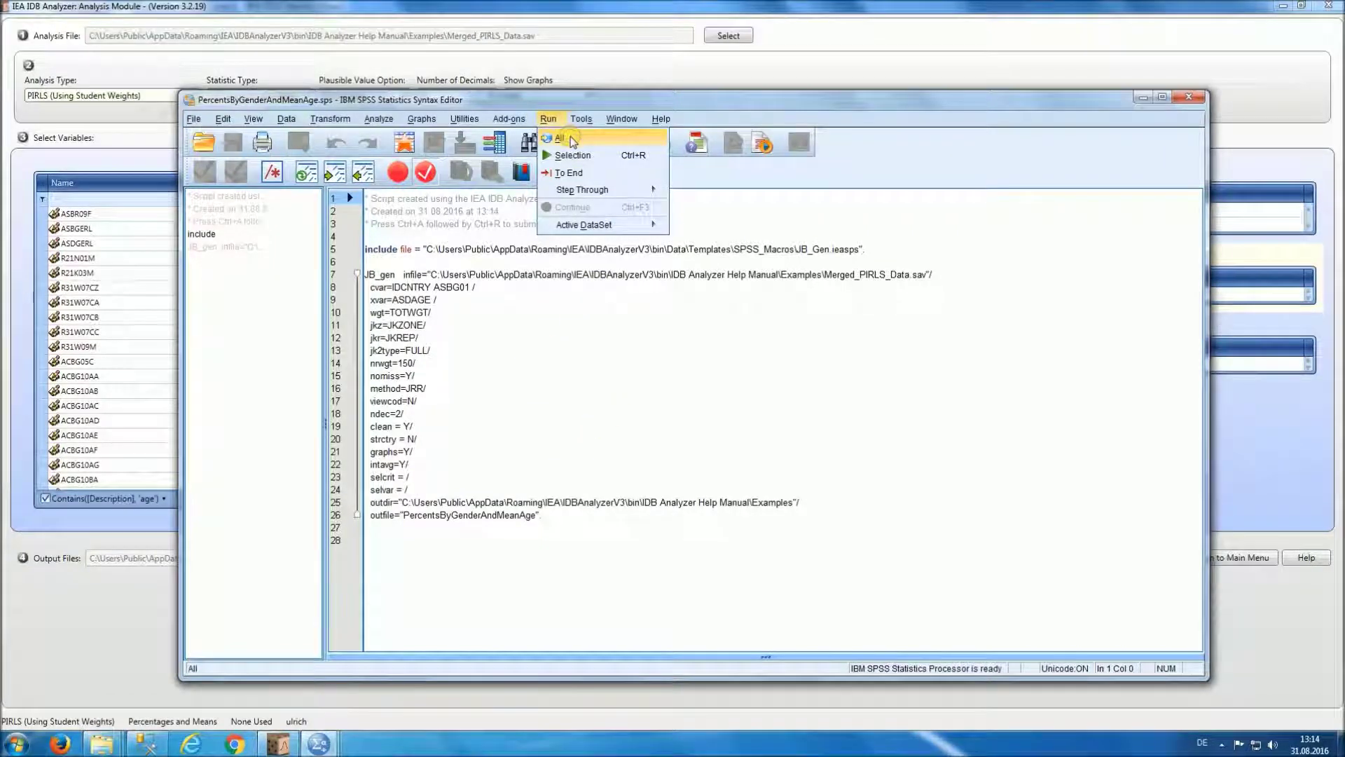
left_click(571, 139)
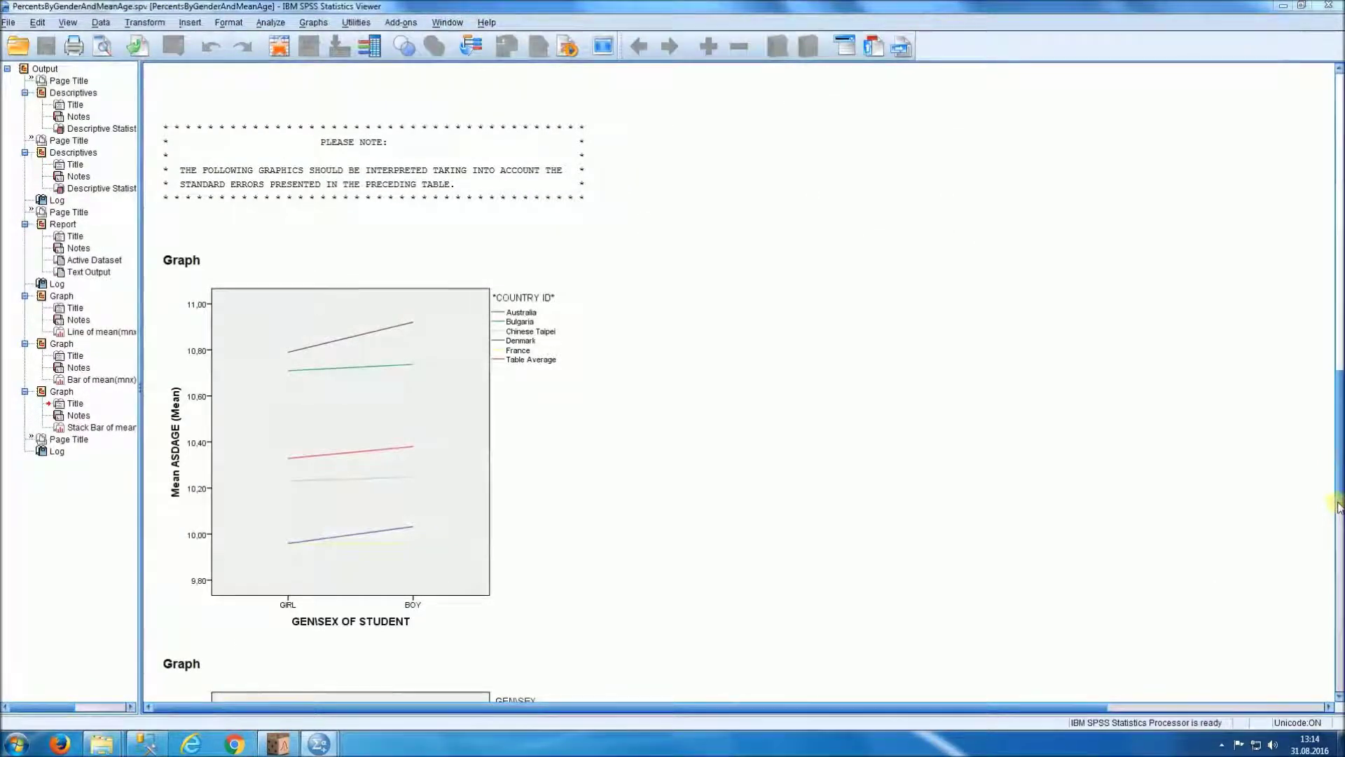
scroll(1338, 490, "up", 1)
left_click_drag(1338, 486, 1267, 174)
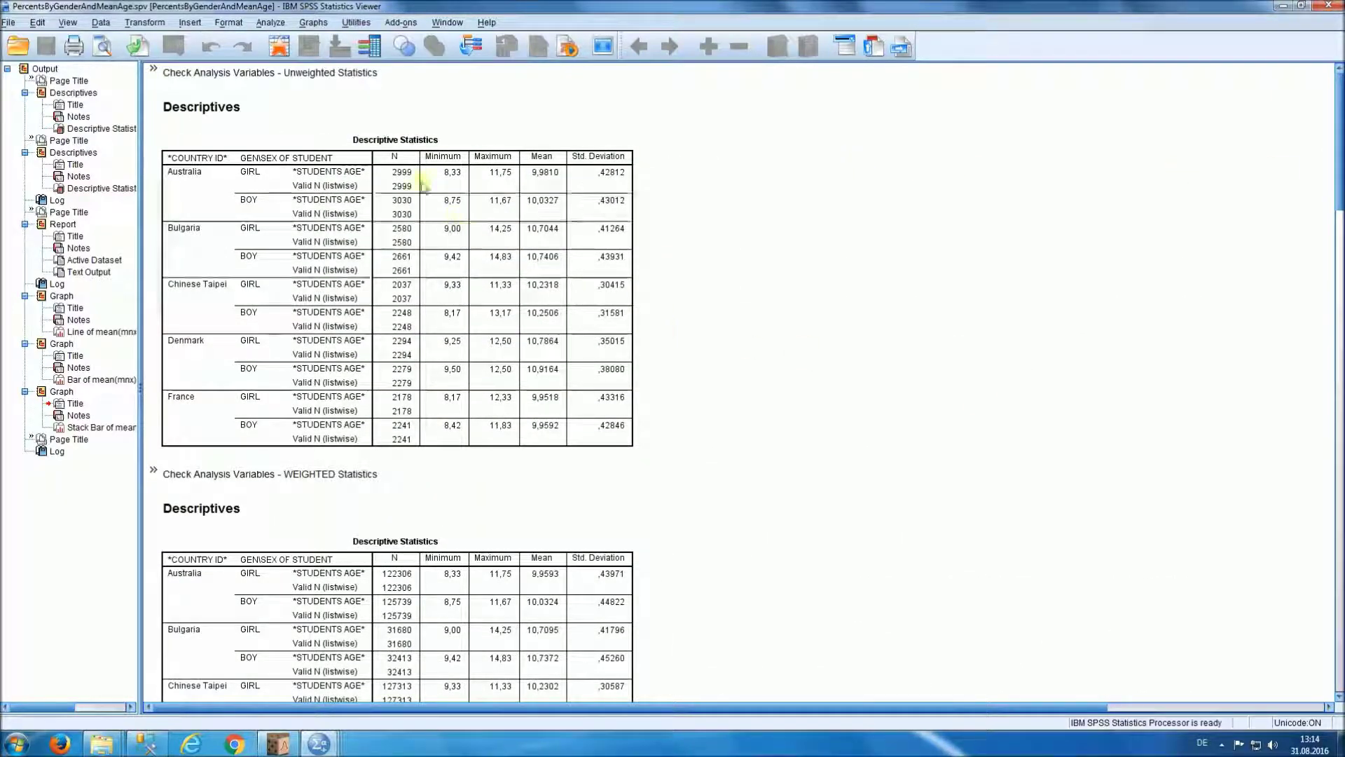
left_click(377, 185)
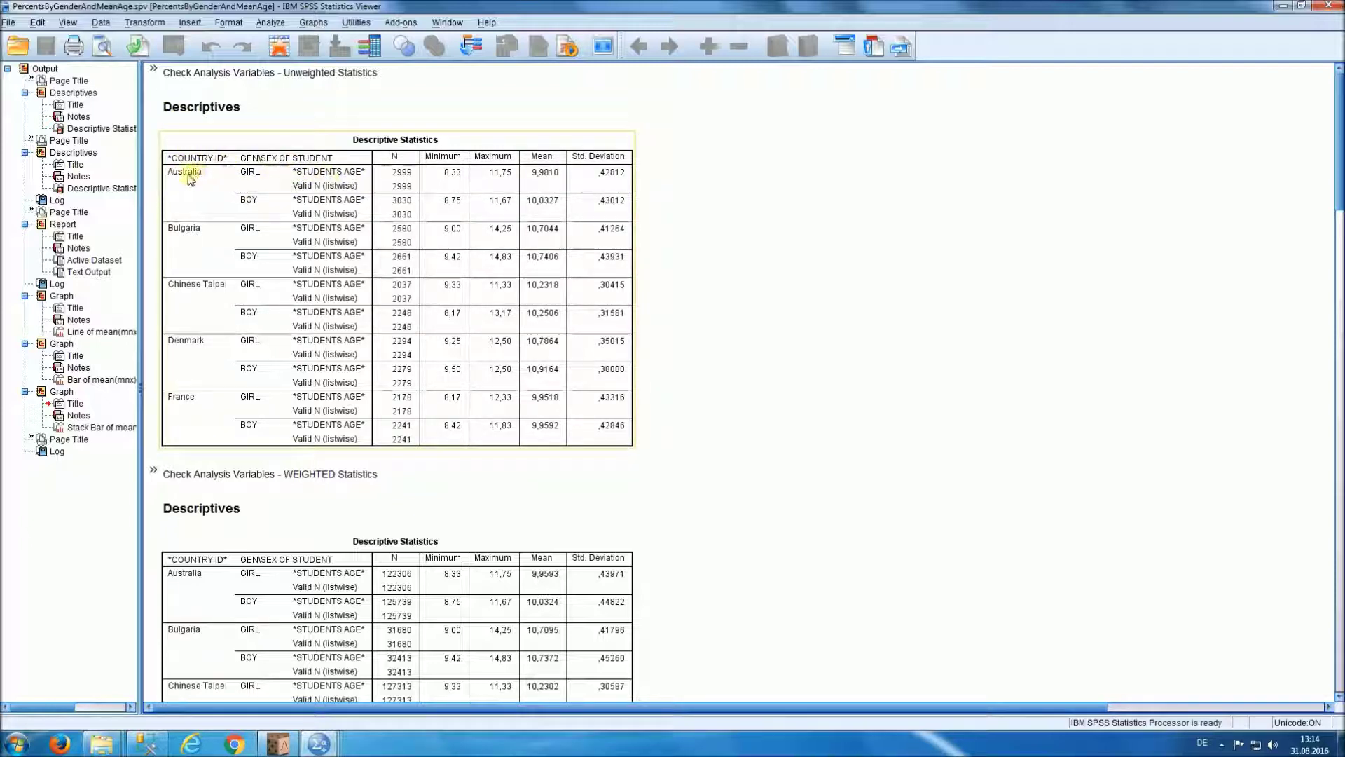
left_click(1320, 214)
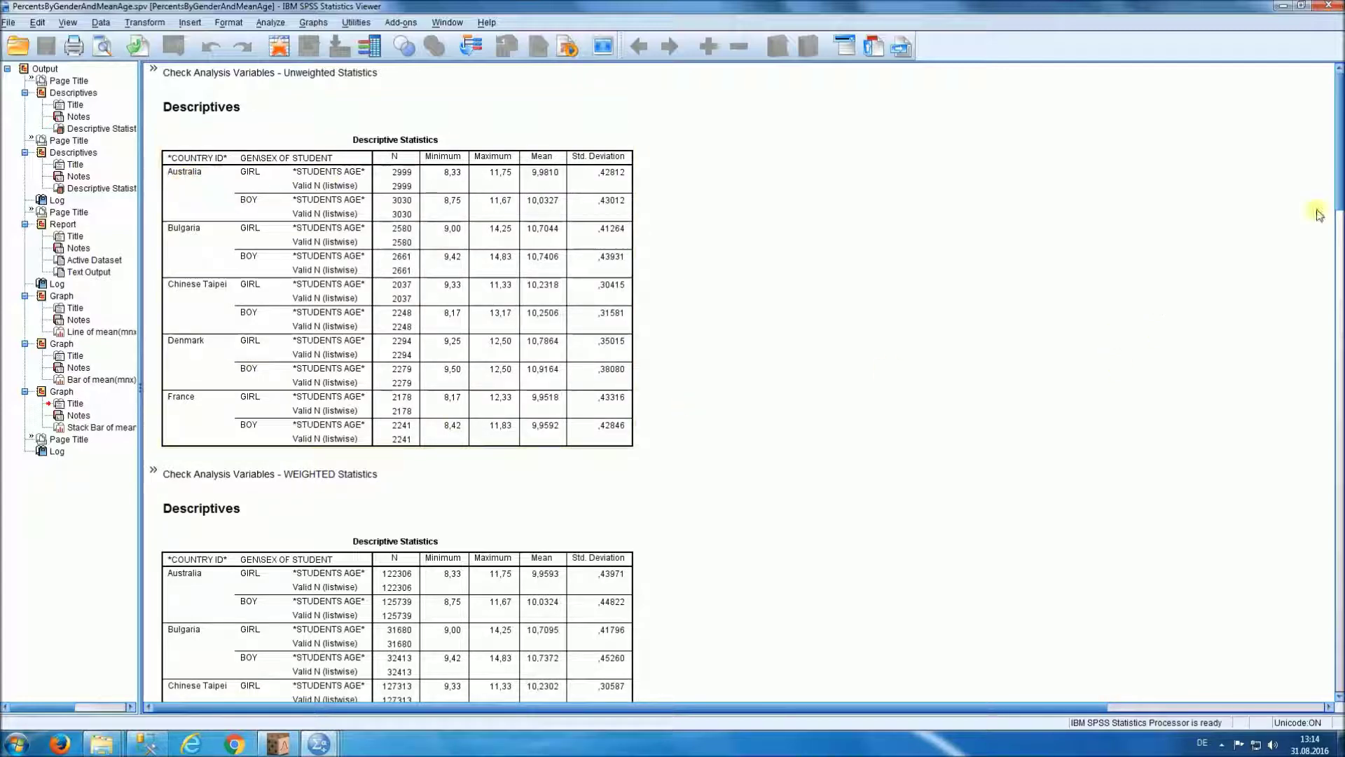
Step: Examine the weighted descriptive statistics of students' age and the report of average ASDAGE by country and gender
scroll(1335, 170, "down", 5)
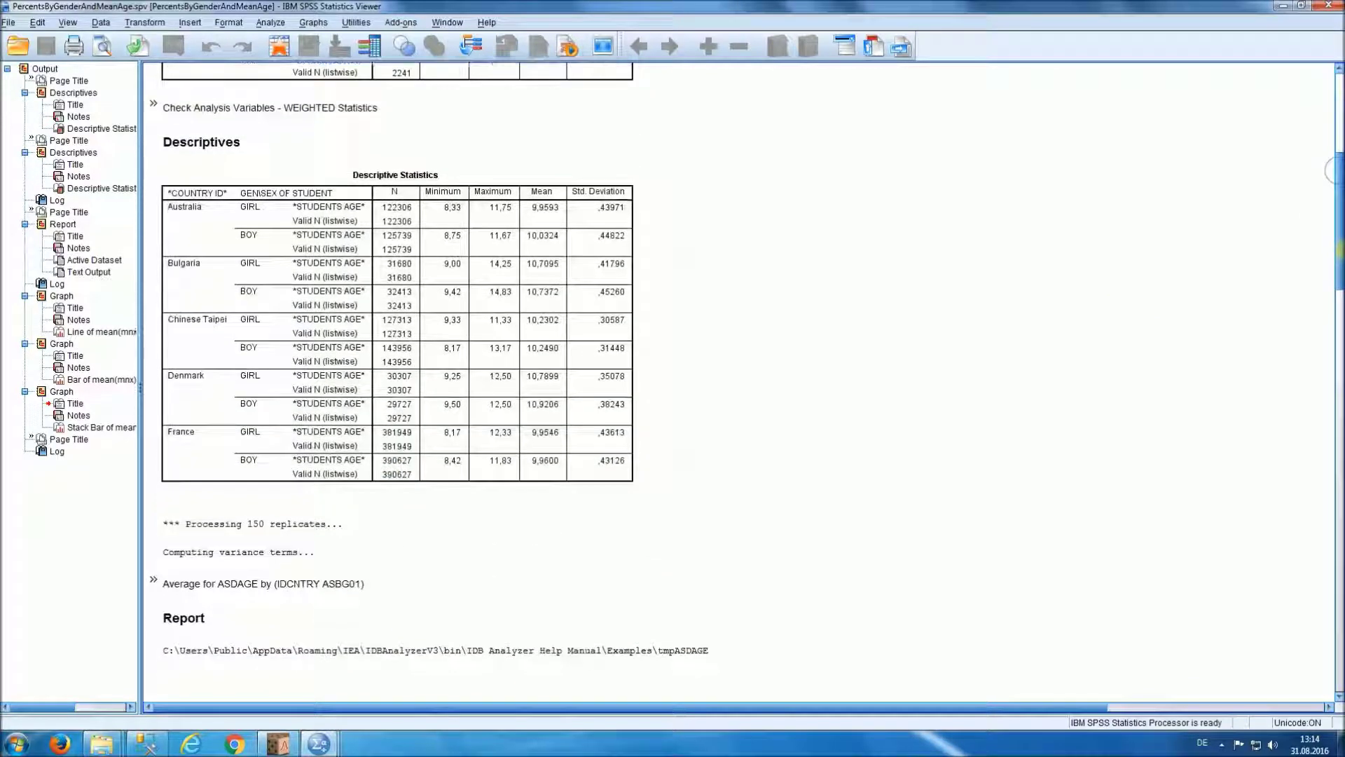
scroll(1335, 171, "down", 1)
left_click_drag(1339, 255, 1338, 341)
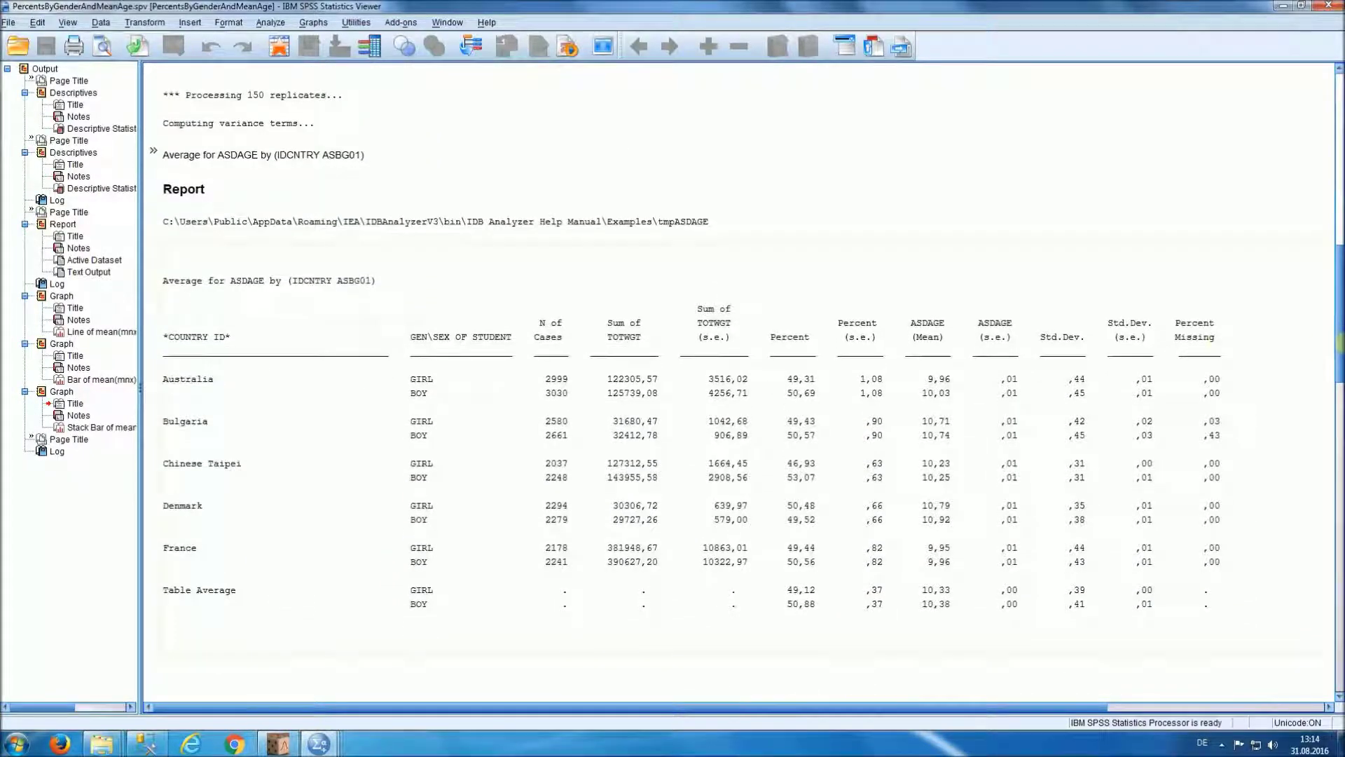
left_click(237, 100)
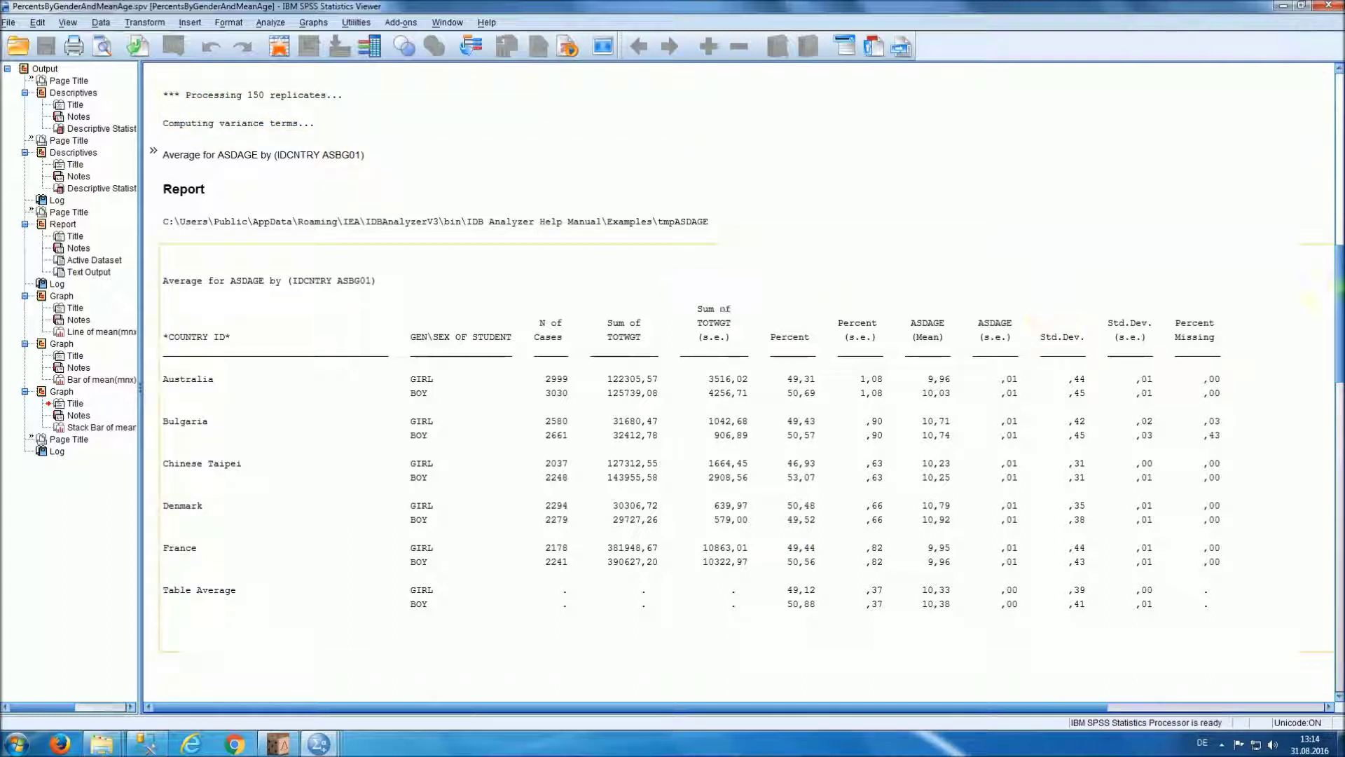
left_click_drag(1339, 300, 1339, 323)
left_click(806, 316)
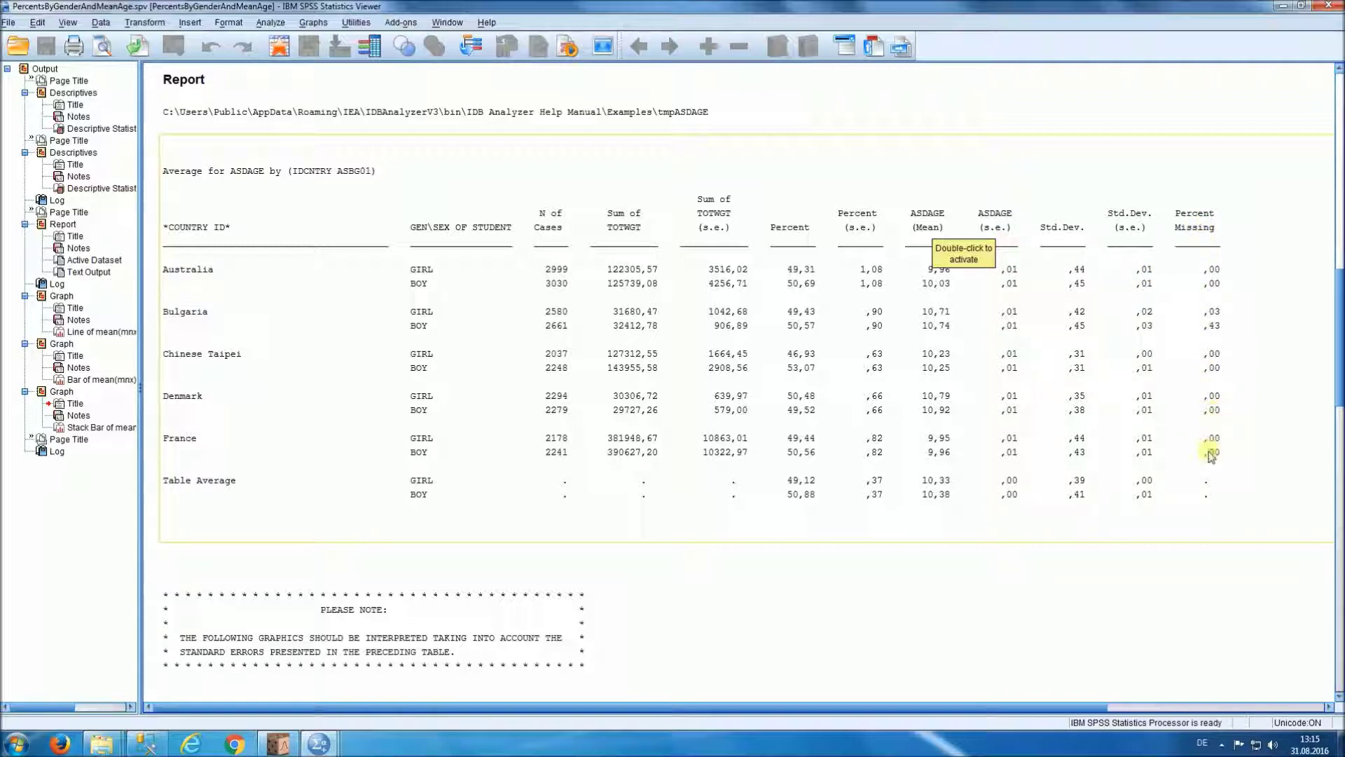
Step: Examine the line and bar graphs of mean ASDAGE and the stacked bar graph of gender percentages by country
left_click_drag(1340, 340, 1340, 448)
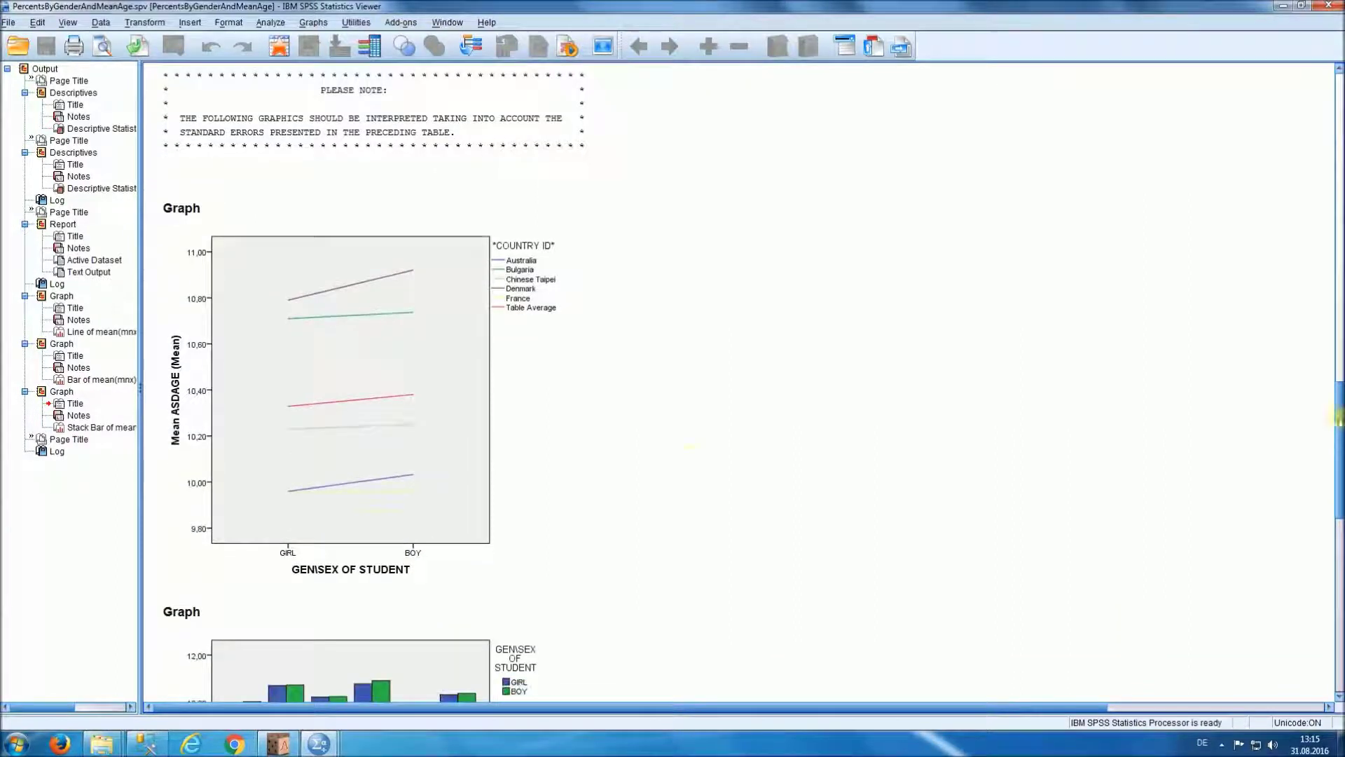
left_click(354, 493)
left_click_drag(1340, 401, 1339, 527)
left_click(223, 322)
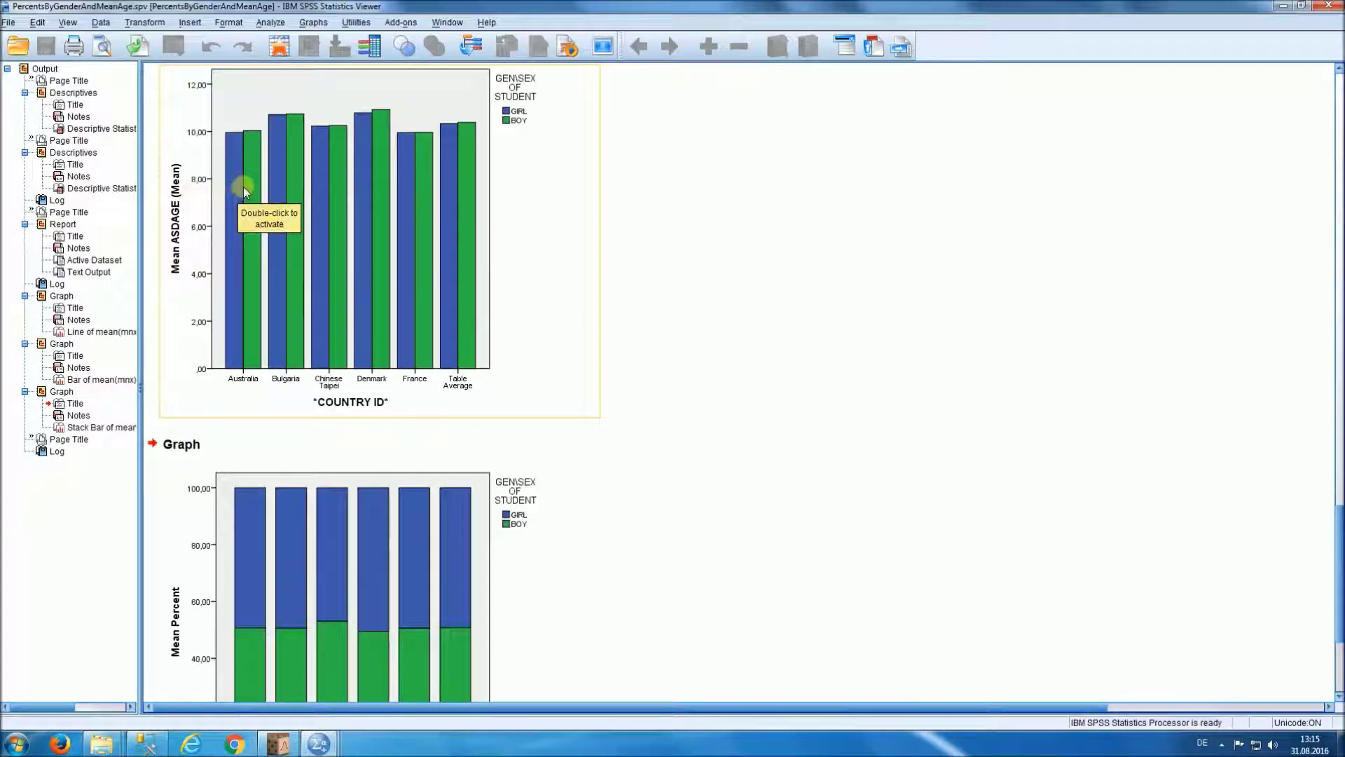
left_click(243, 530)
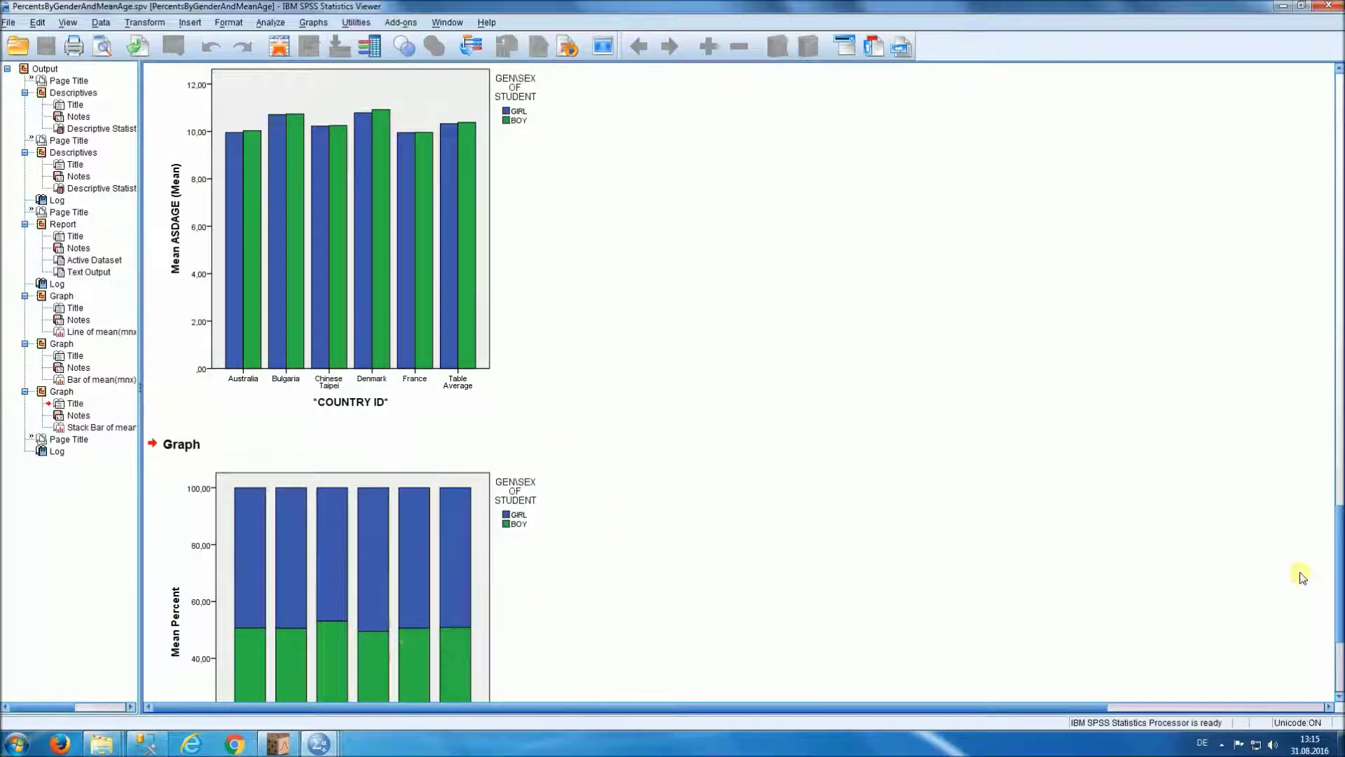
scroll(1333, 571, "down", 5)
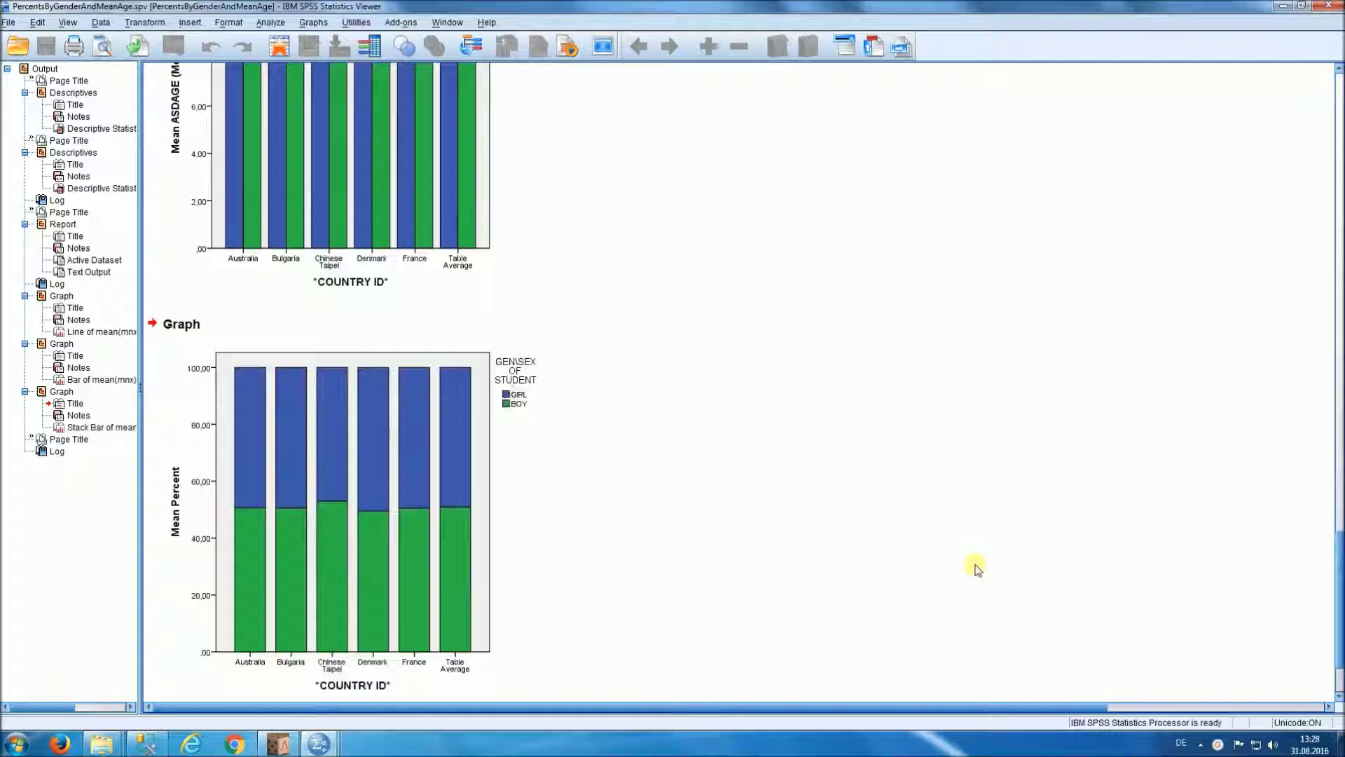
Step: Switch back to the IDB Analyzer and set the plausible value option to Use PVs
left_click(289, 749)
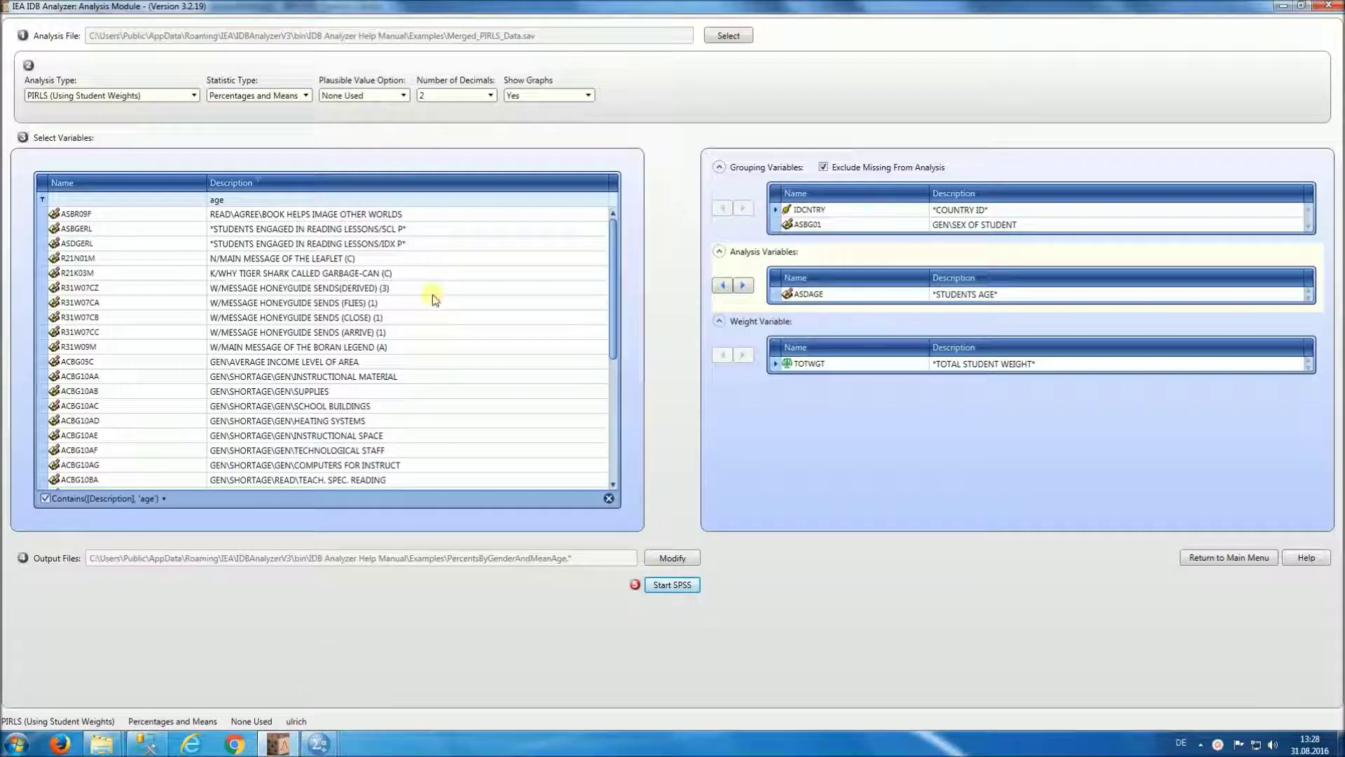
left_click(405, 95)
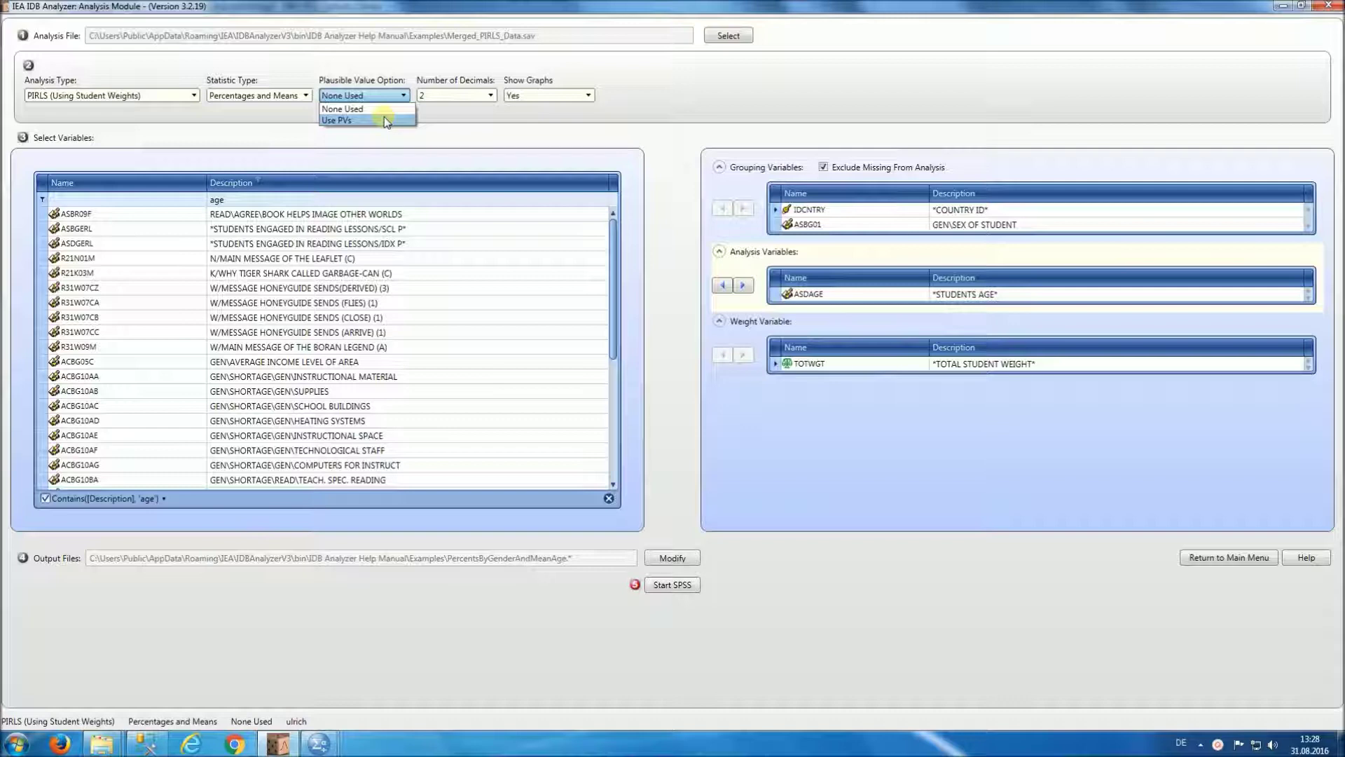
left_click(384, 121)
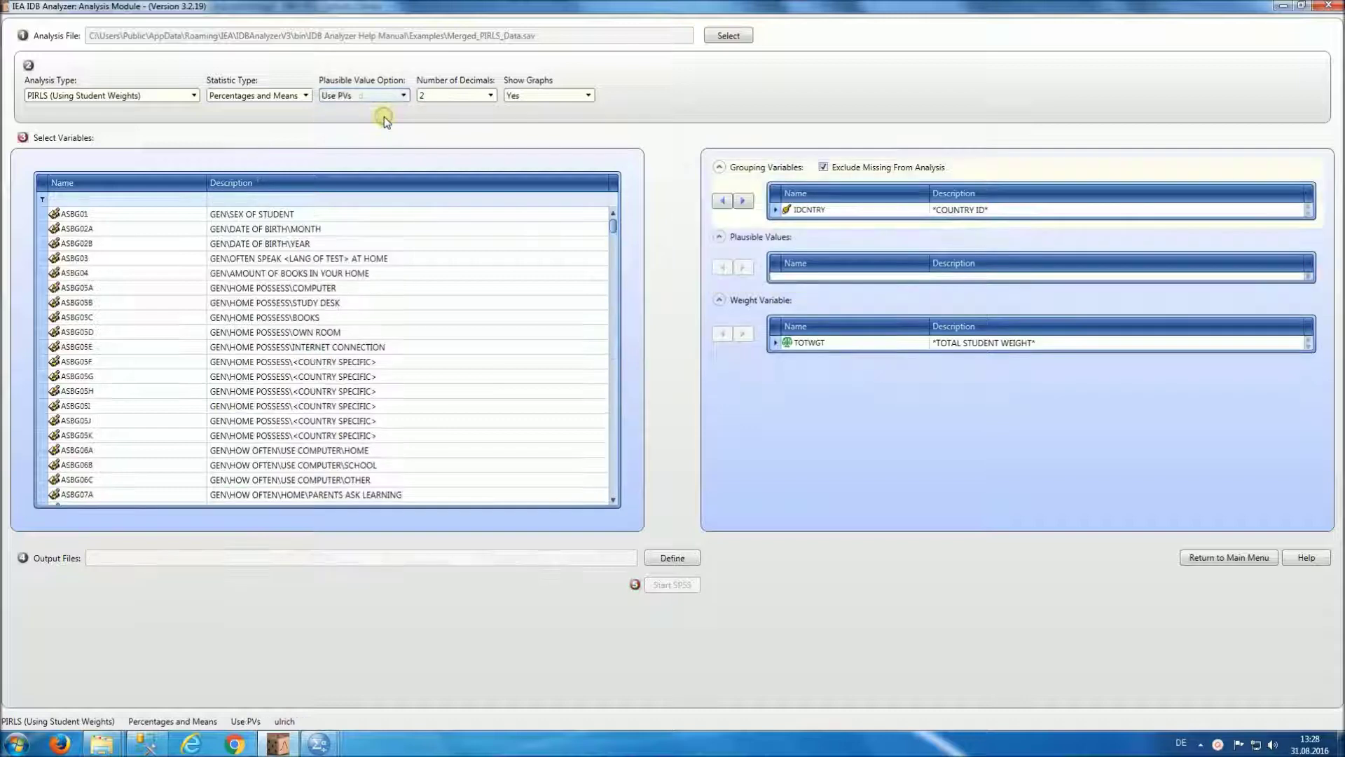
left_click(443, 95)
left_click(442, 94)
left_click(532, 100)
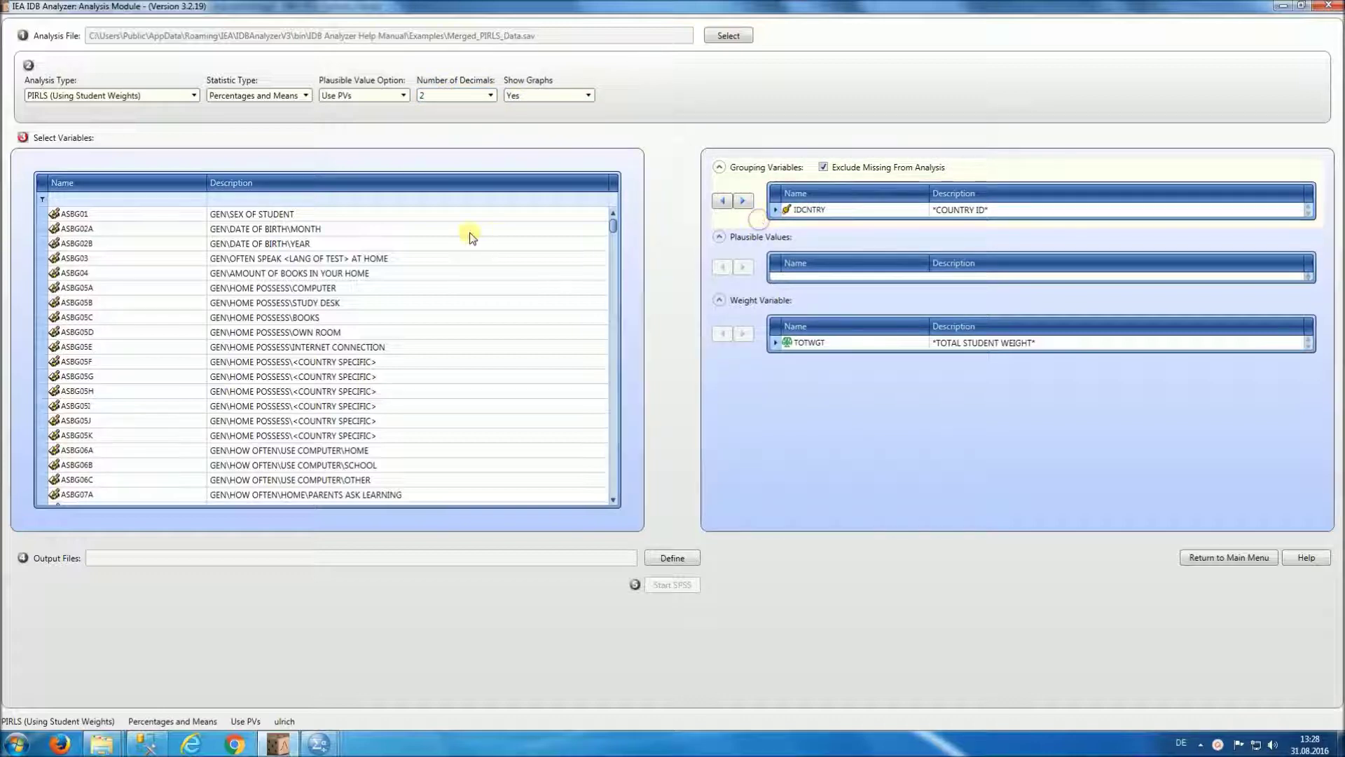
Step: Add ASBG01 as a grouping variable and the overall reading scores ASRREA01-05 as the plausible values
double_click(263, 219)
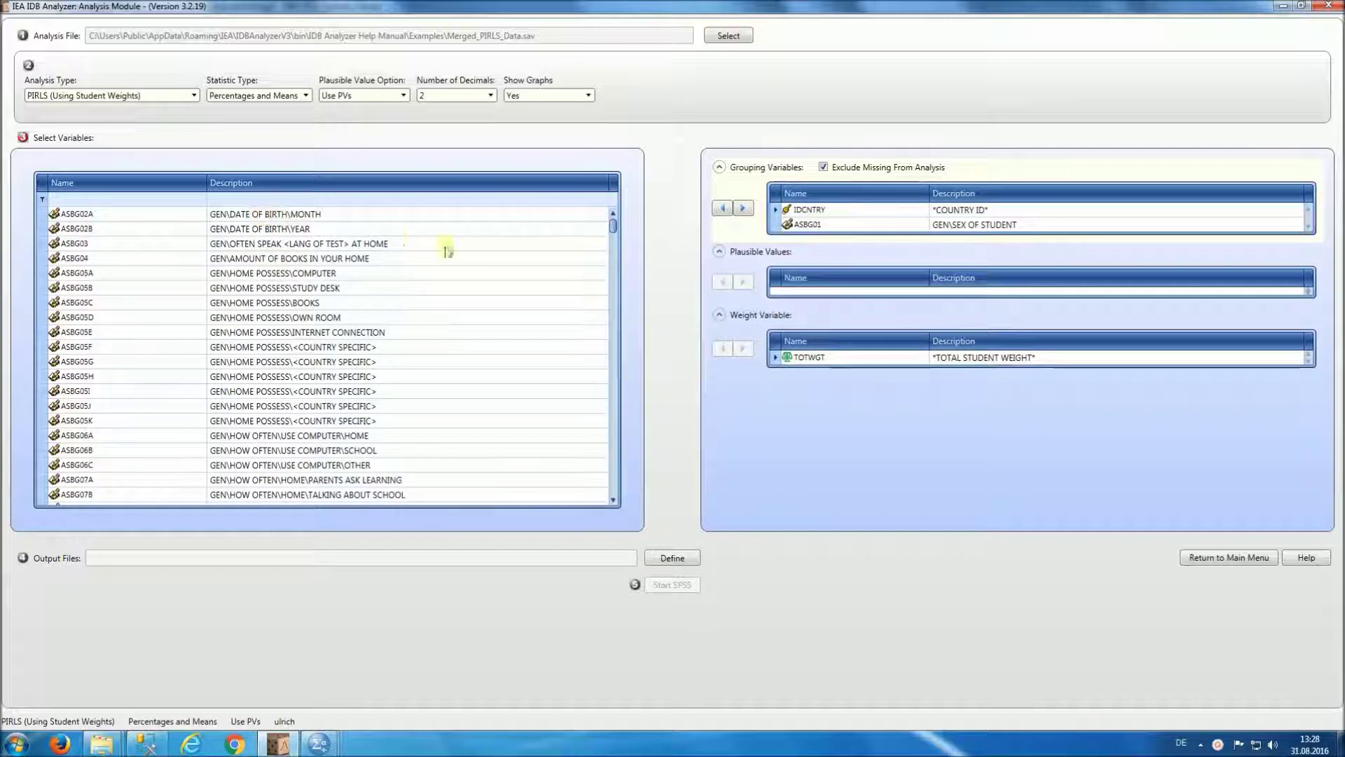
left_click(757, 268)
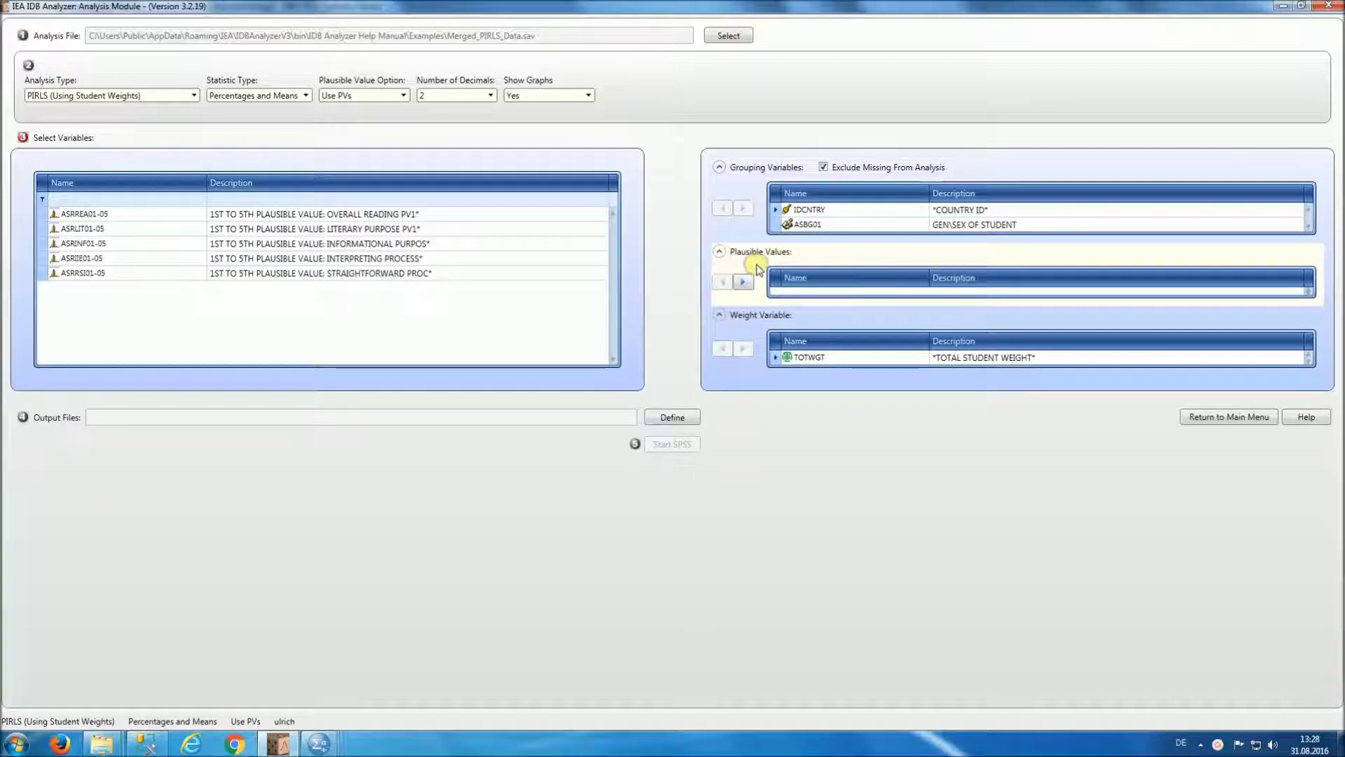
double_click(132, 214)
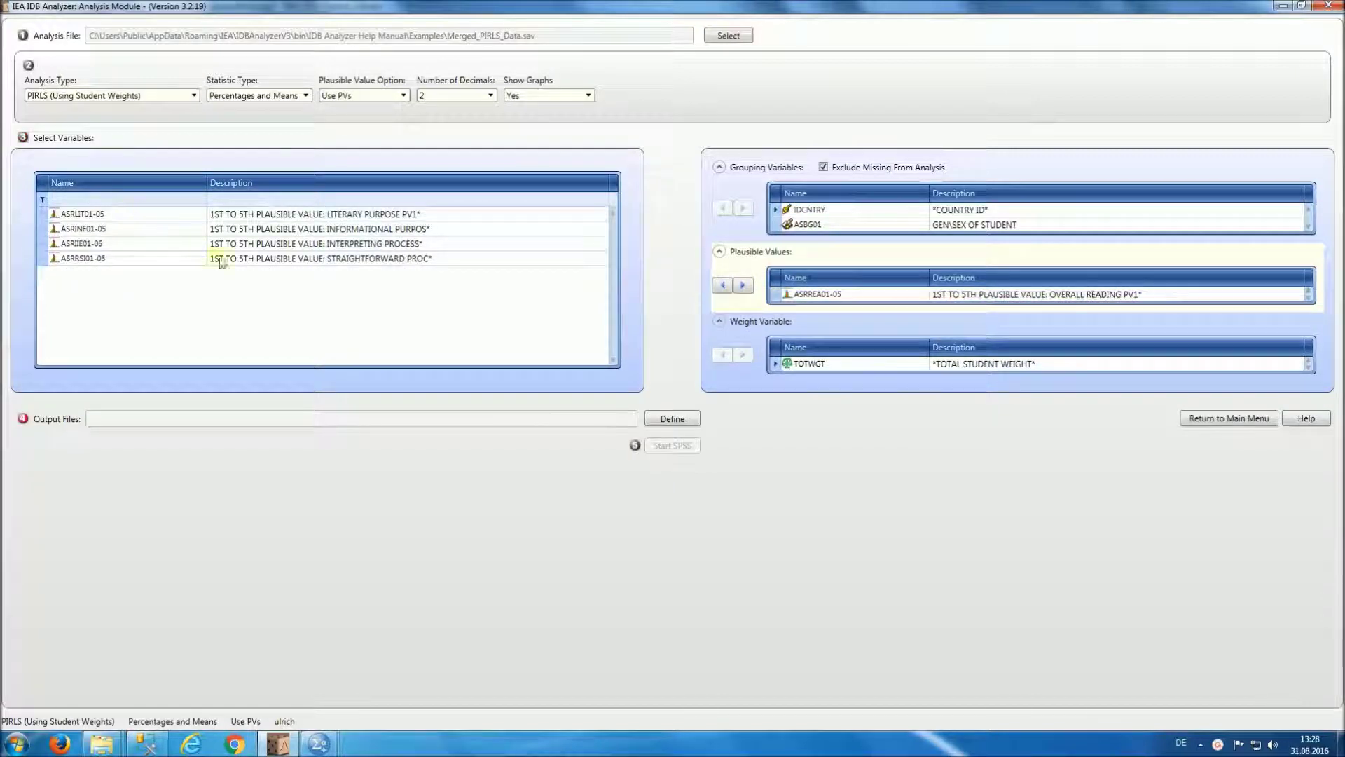
Step: Define the output file of the reading analysis as PercentBygenderReadingAchievement in the Examples folder
left_click(672, 420)
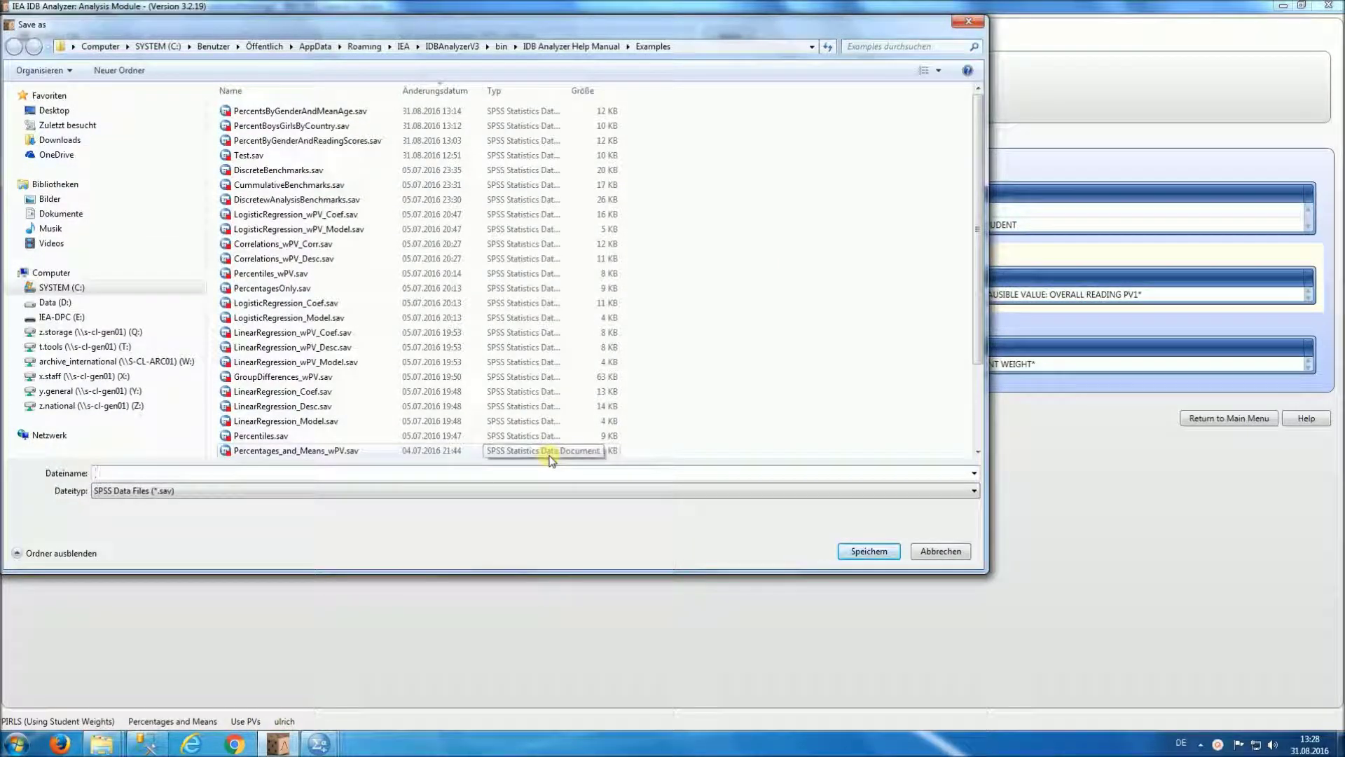
type("PercentB")
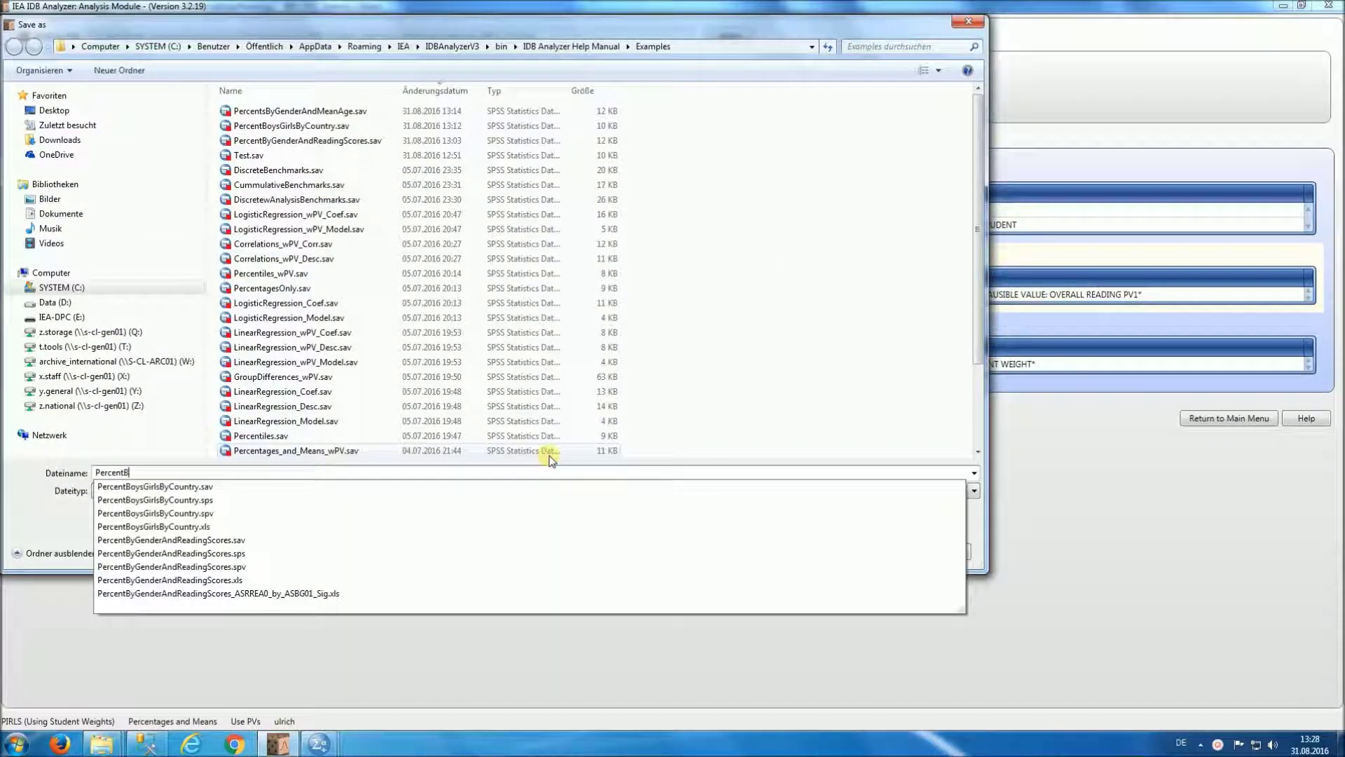
type("y")
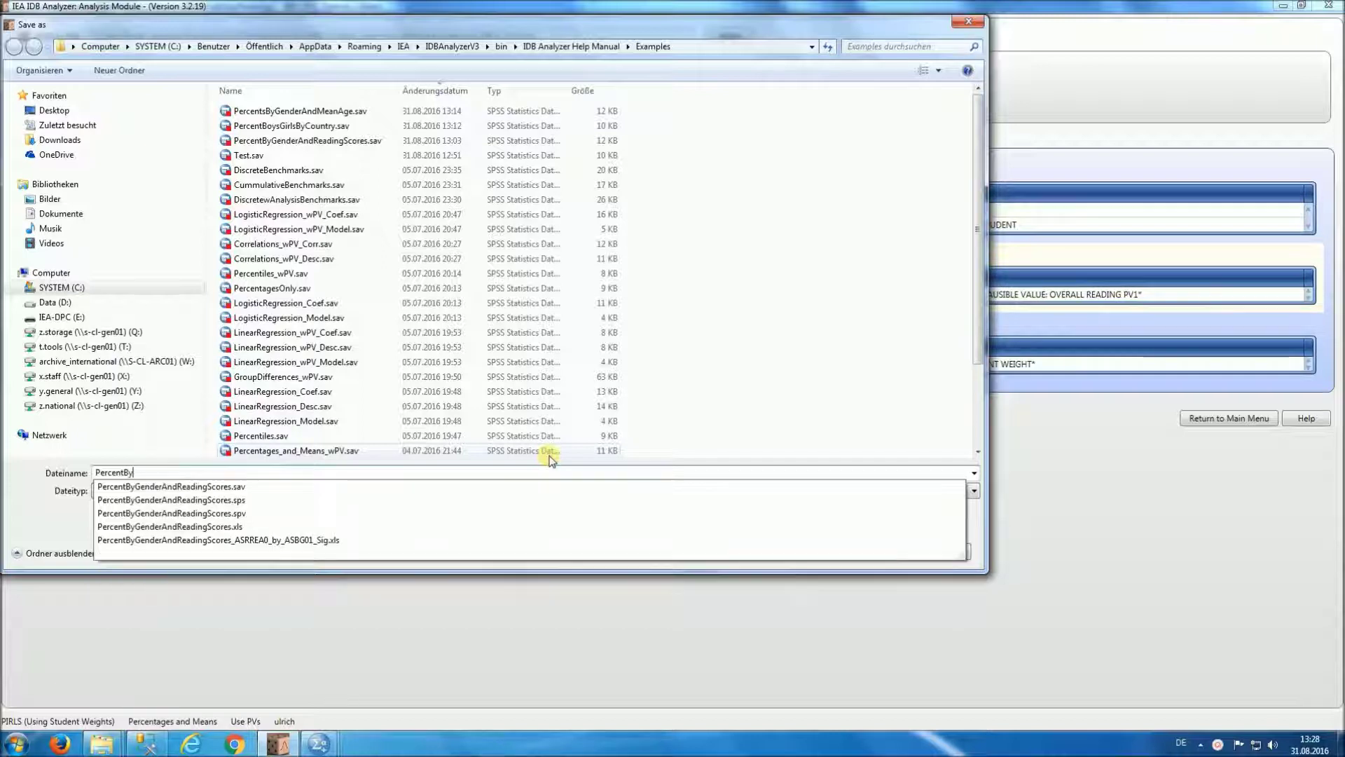
type("gender")
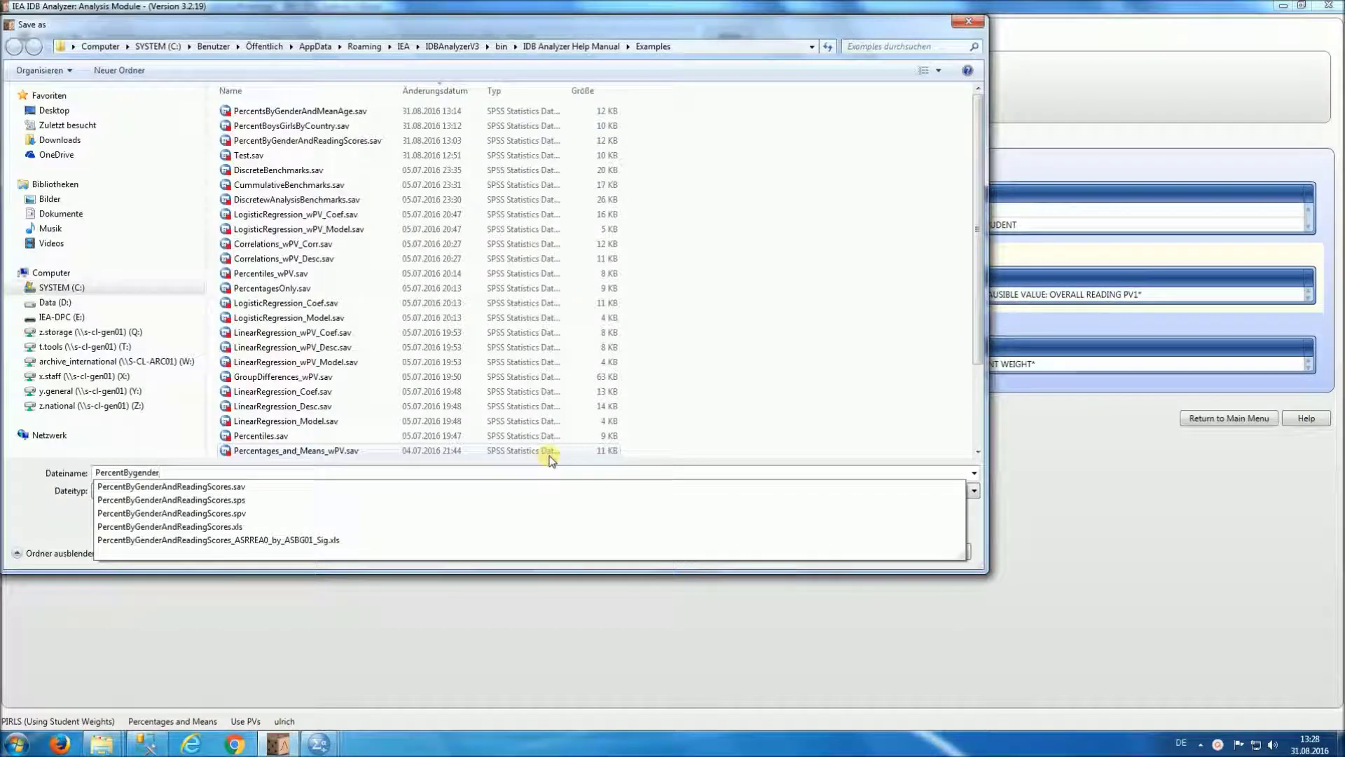
type("ReadingAch")
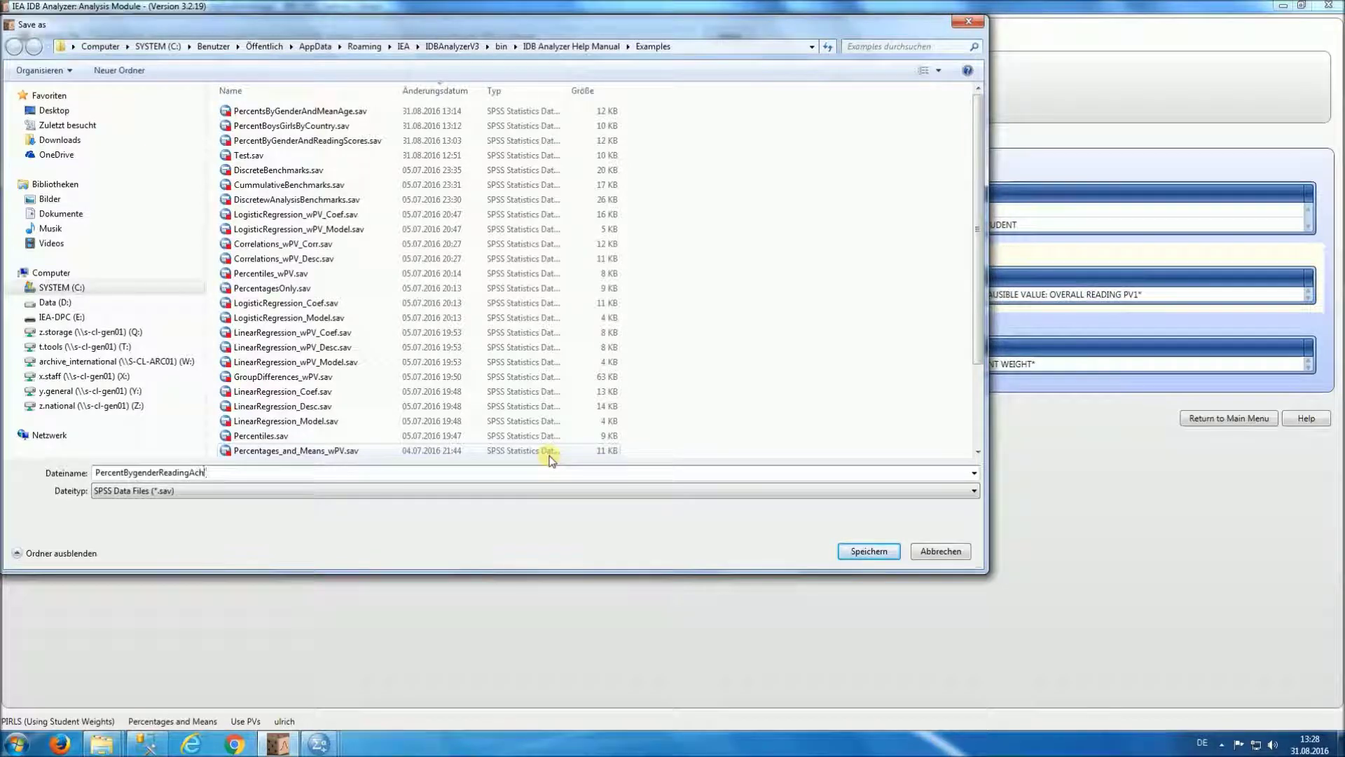
type("ievement")
key("Return")
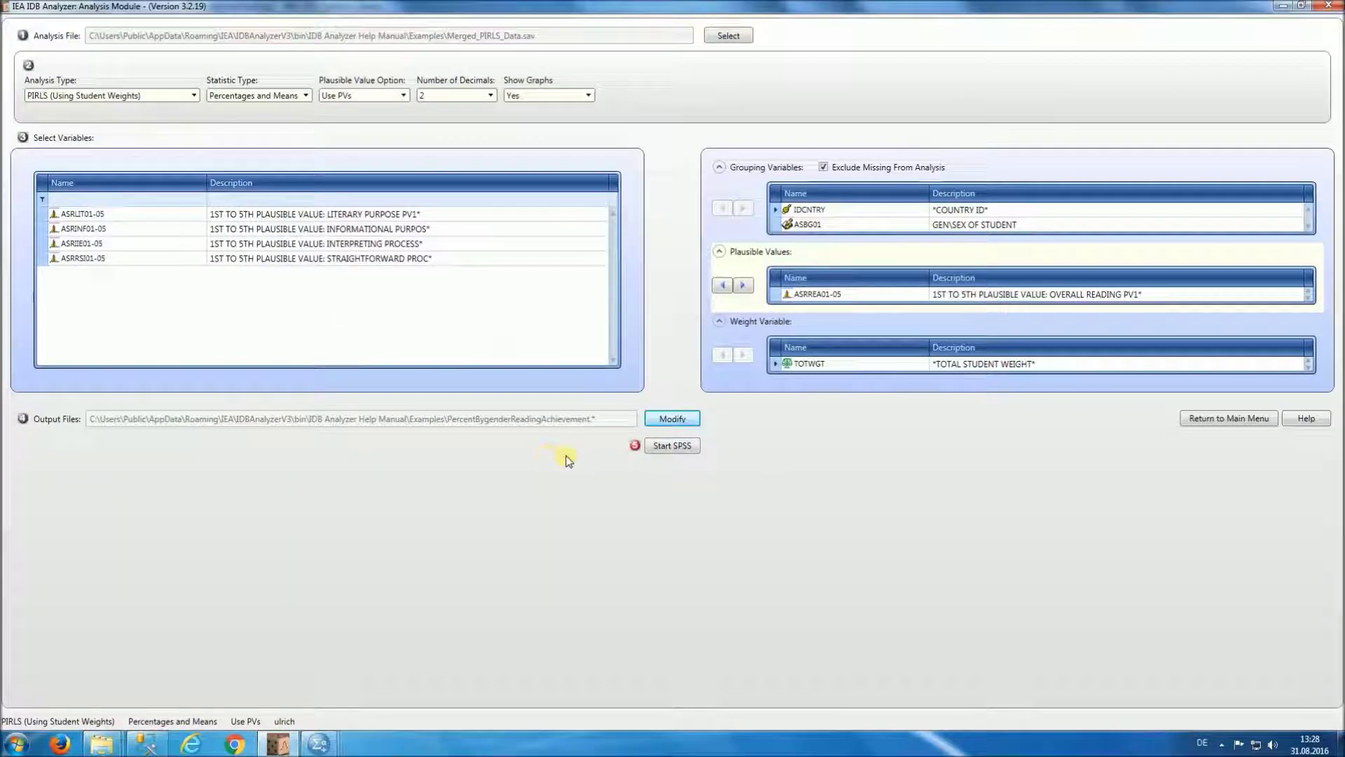
Step: Start SPSS from the analysis setup and run all of the PercentBygenderReadingAchievement syntax
left_click(670, 446)
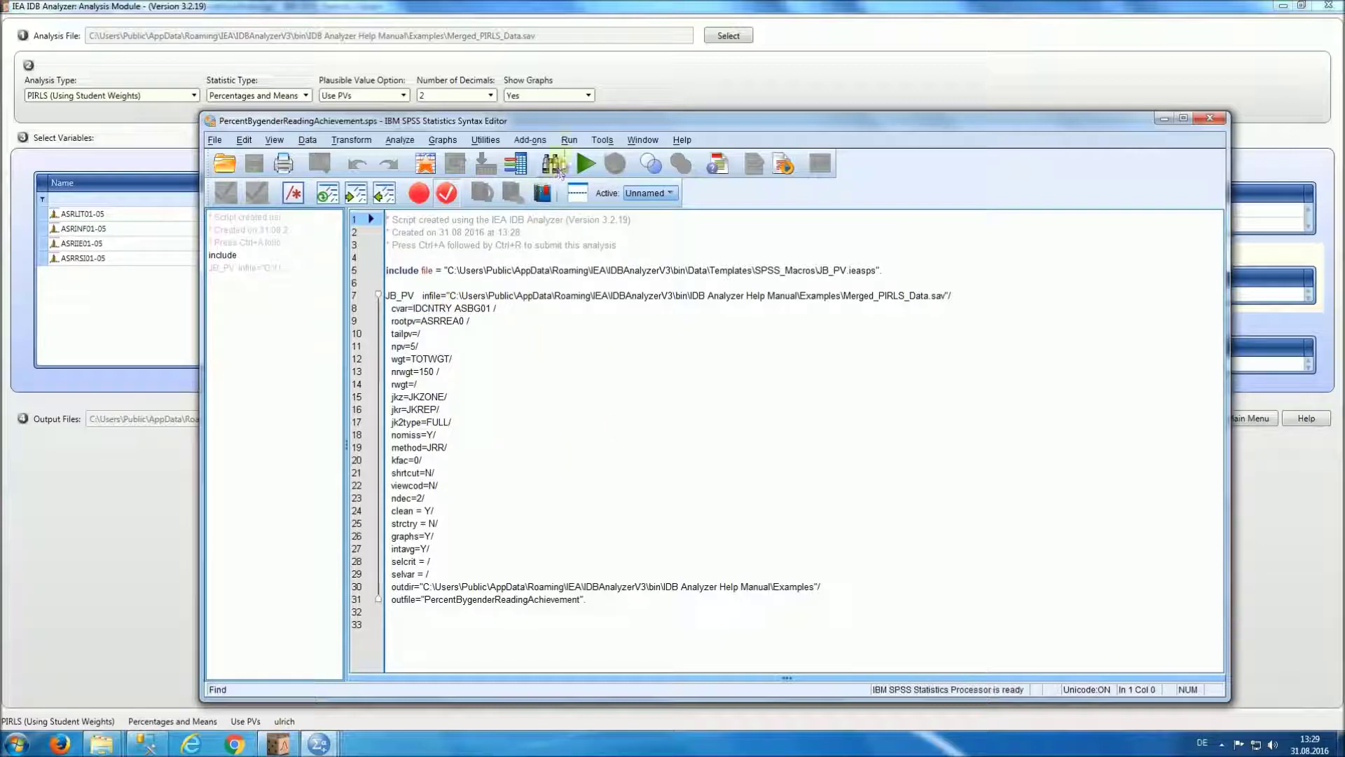
left_click(569, 140)
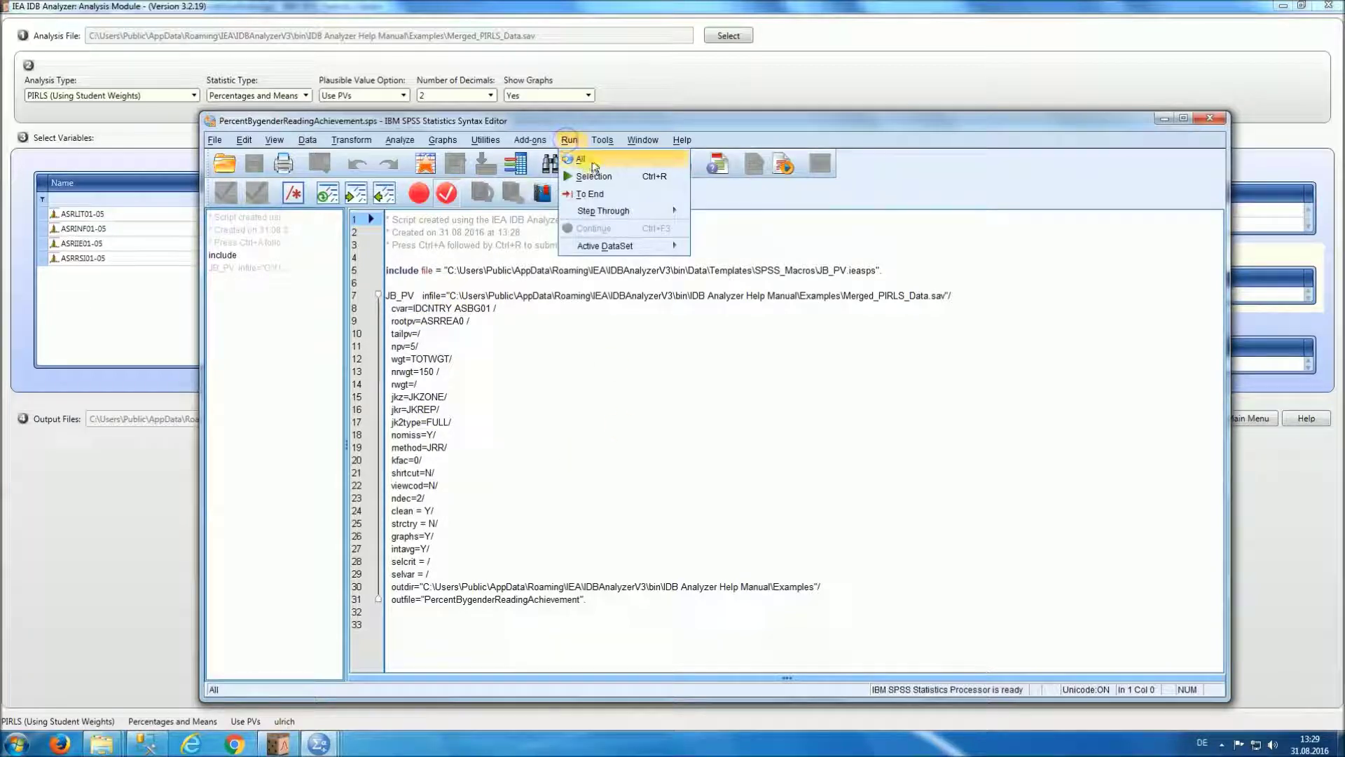
left_click(581, 160)
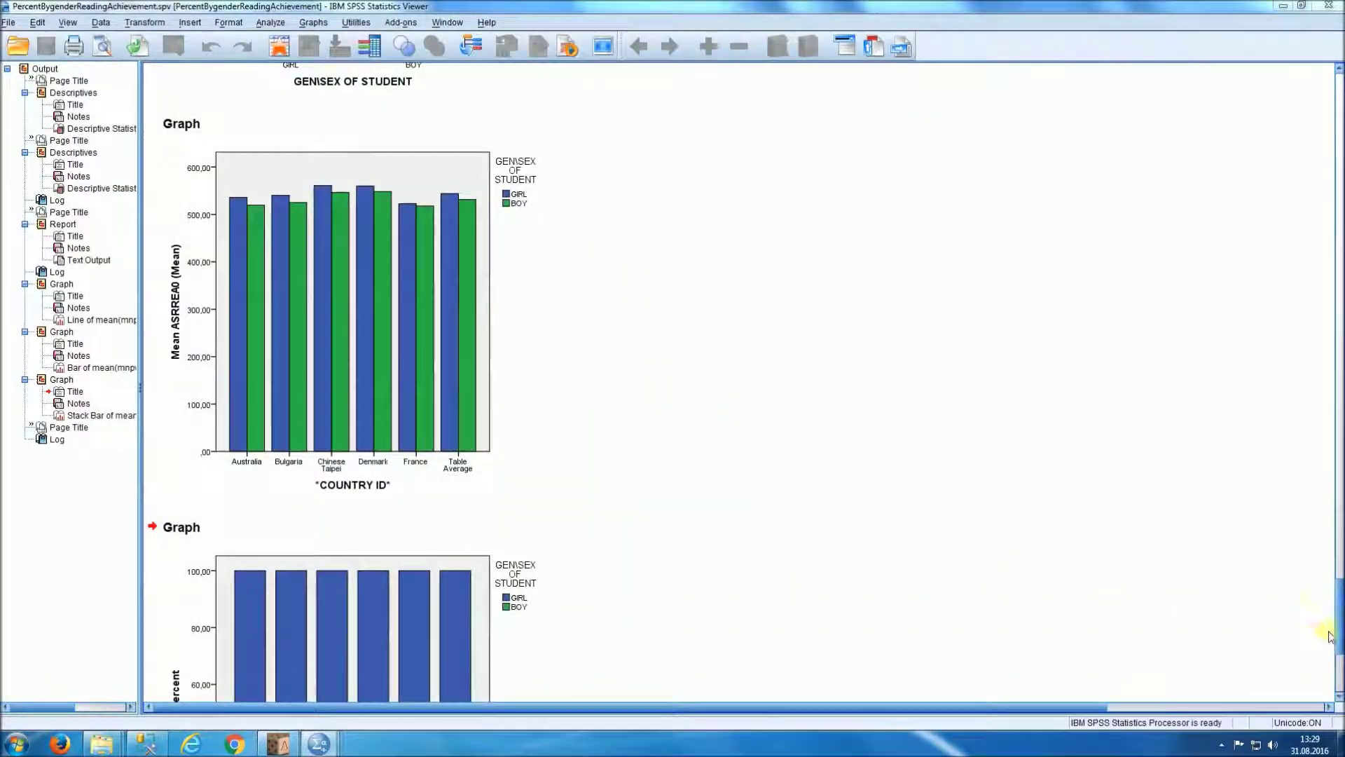
Step: Examine the unweighted and weighted statistics of the reading plausible values and the report of average ASRREA0 by country and gender
left_click_drag(1330, 635, 1317, 128)
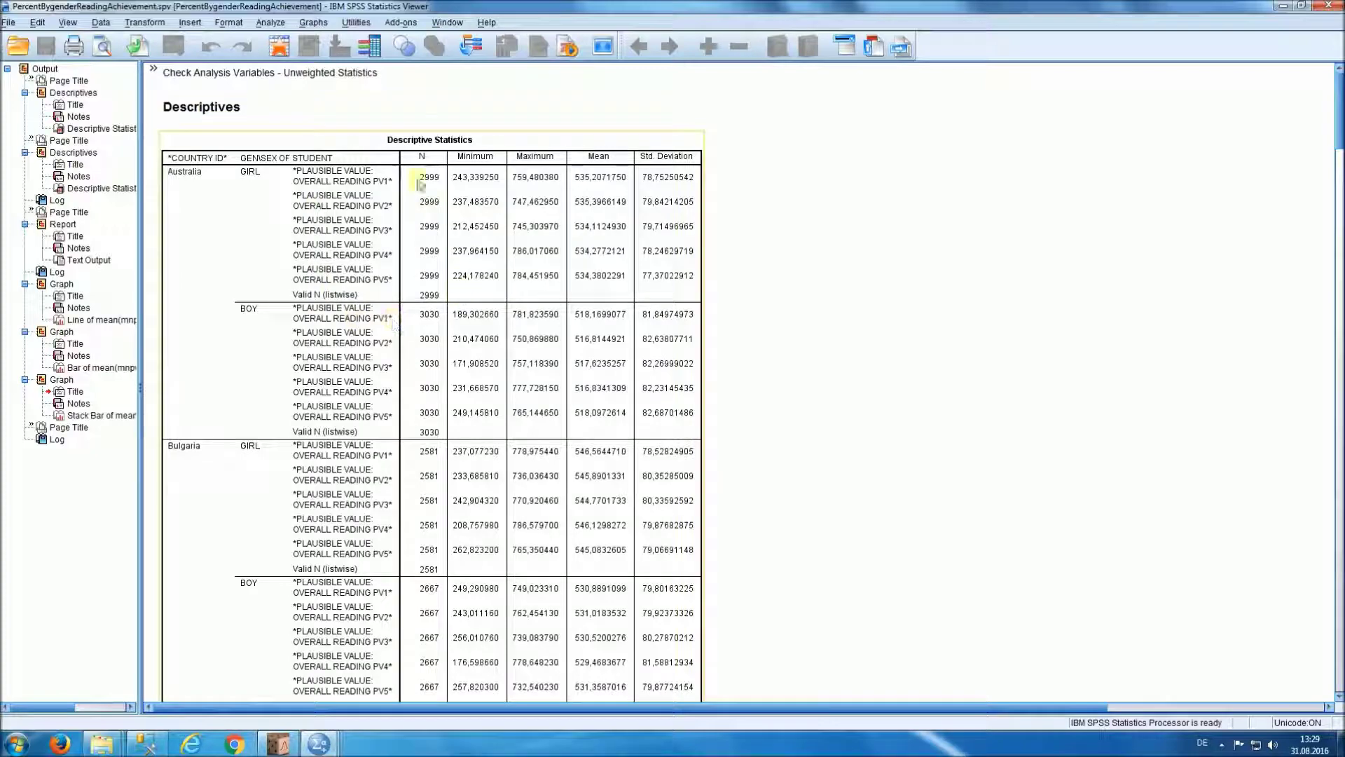
left_click_drag(1334, 81, 1339, 225)
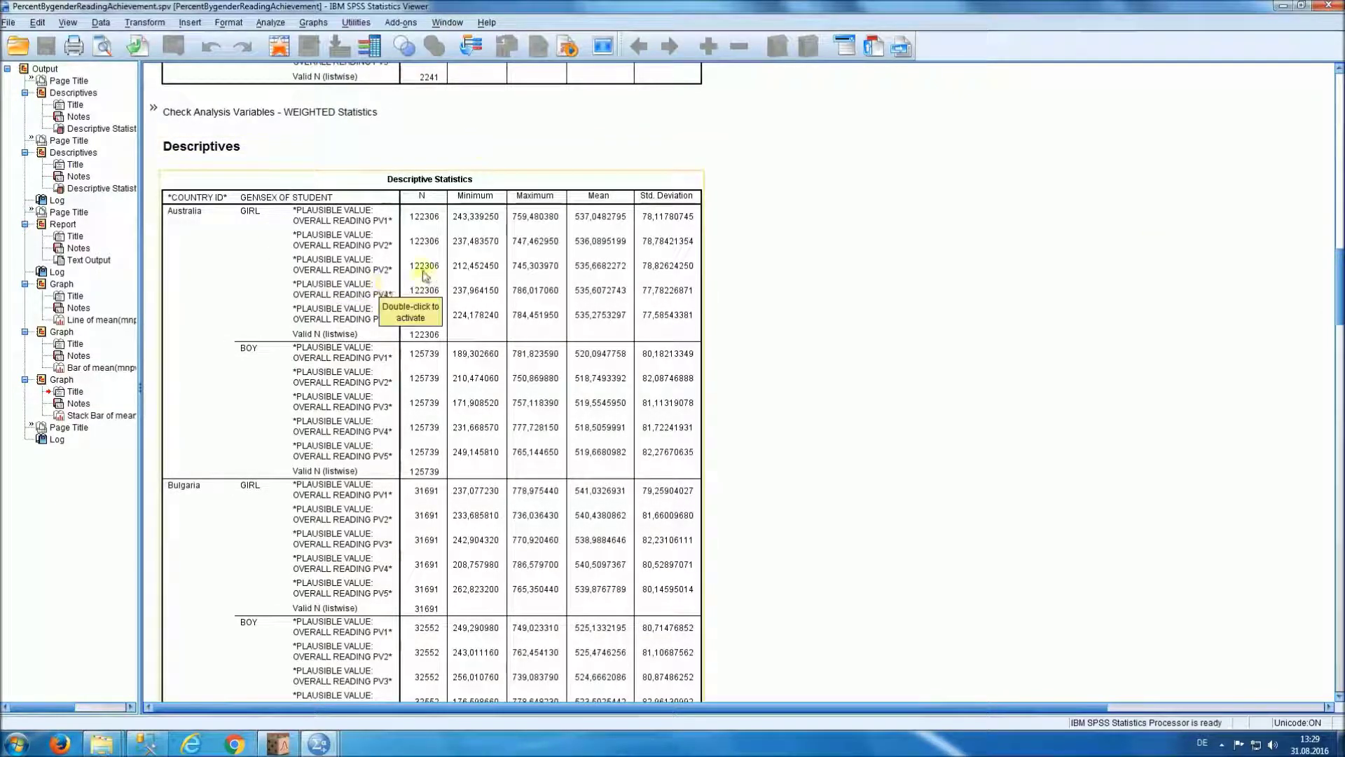
left_click_drag(1339, 294, 1340, 471)
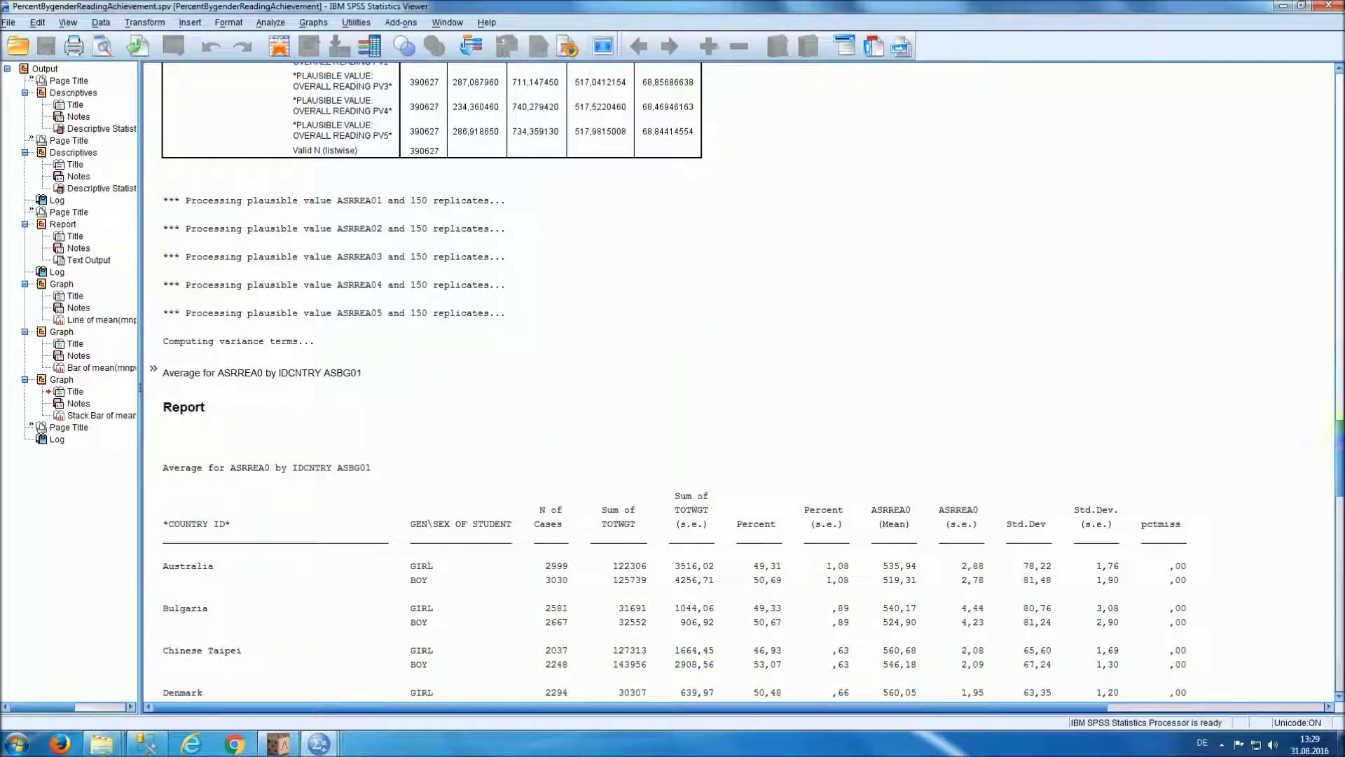
scroll(1331, 429, "down", 5)
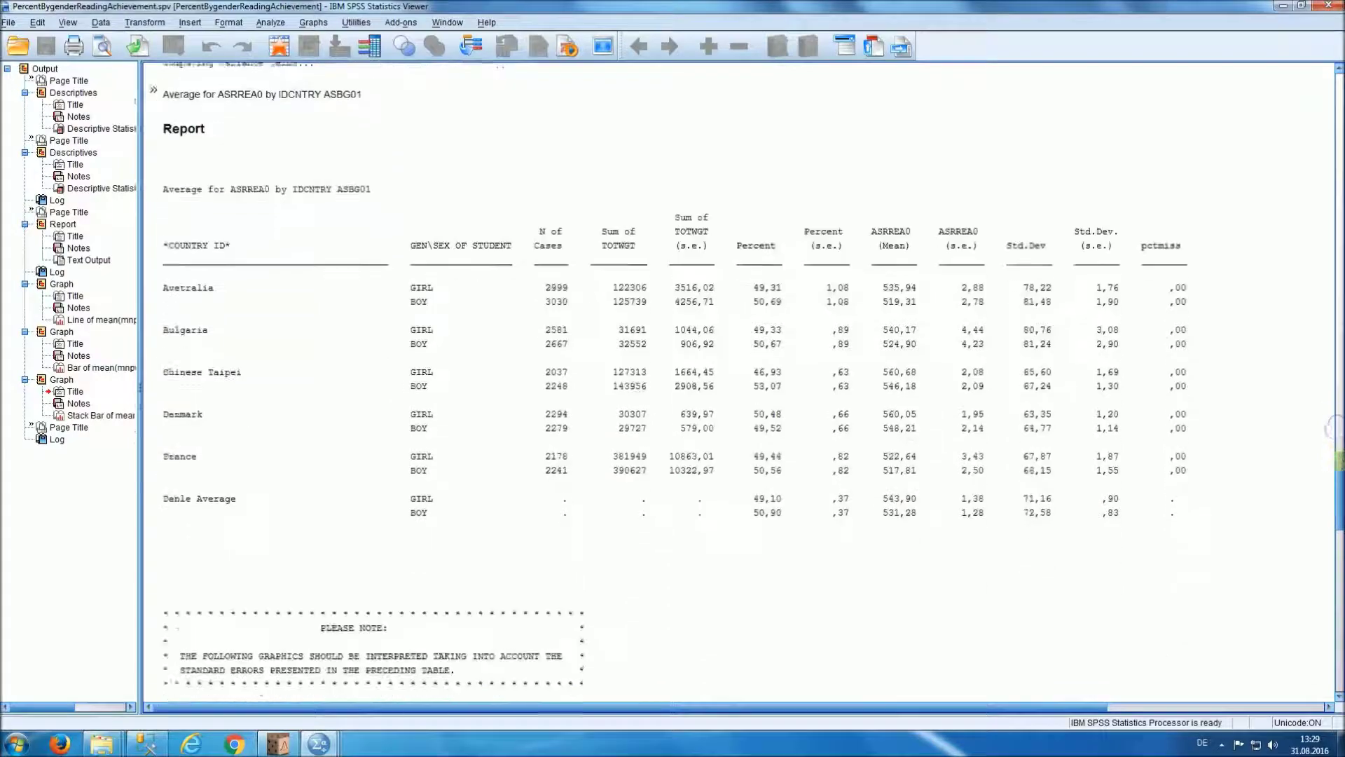
scroll(1331, 429, "down", 1)
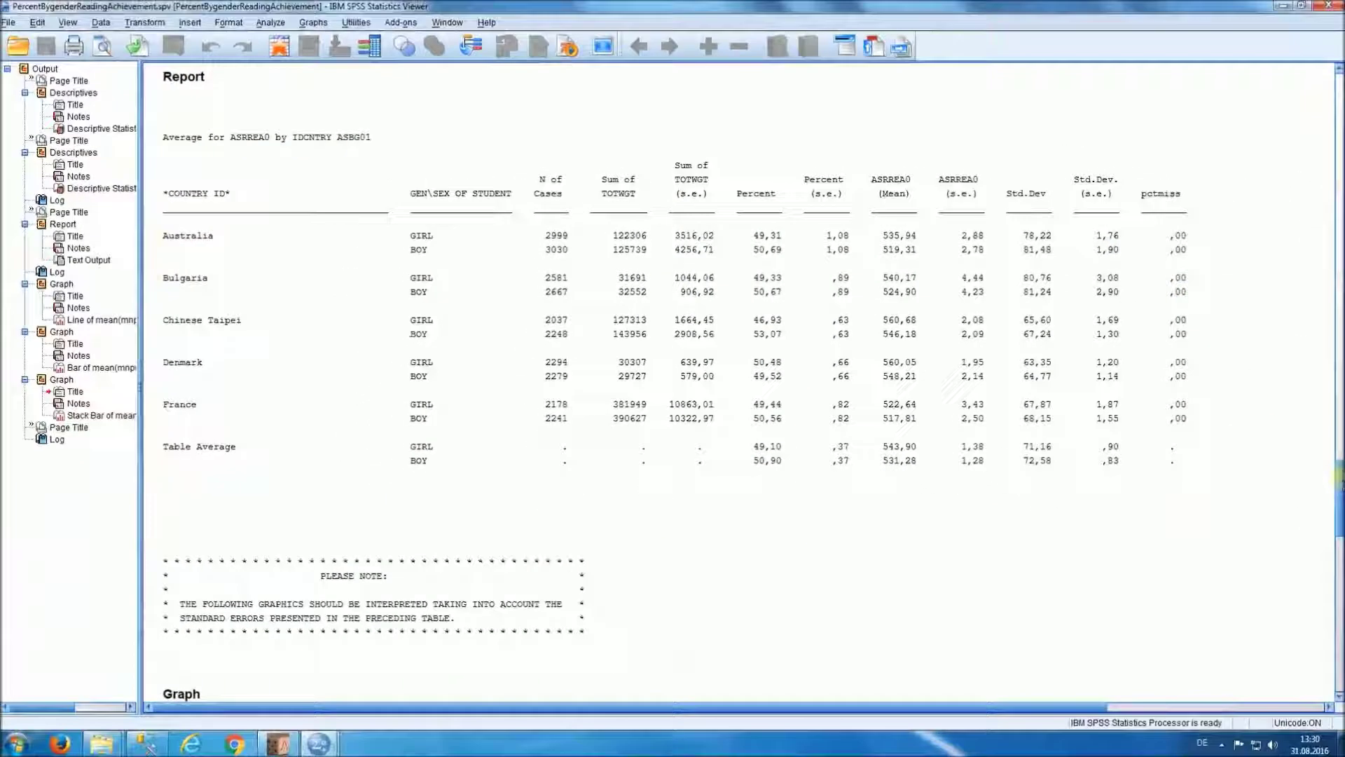
Step: Examine the line and bar graphs of mean ASRREA0 and the stacked gender percentage graph in the reading achievement output
left_click_drag(1338, 476, 1338, 543)
left_click(390, 382)
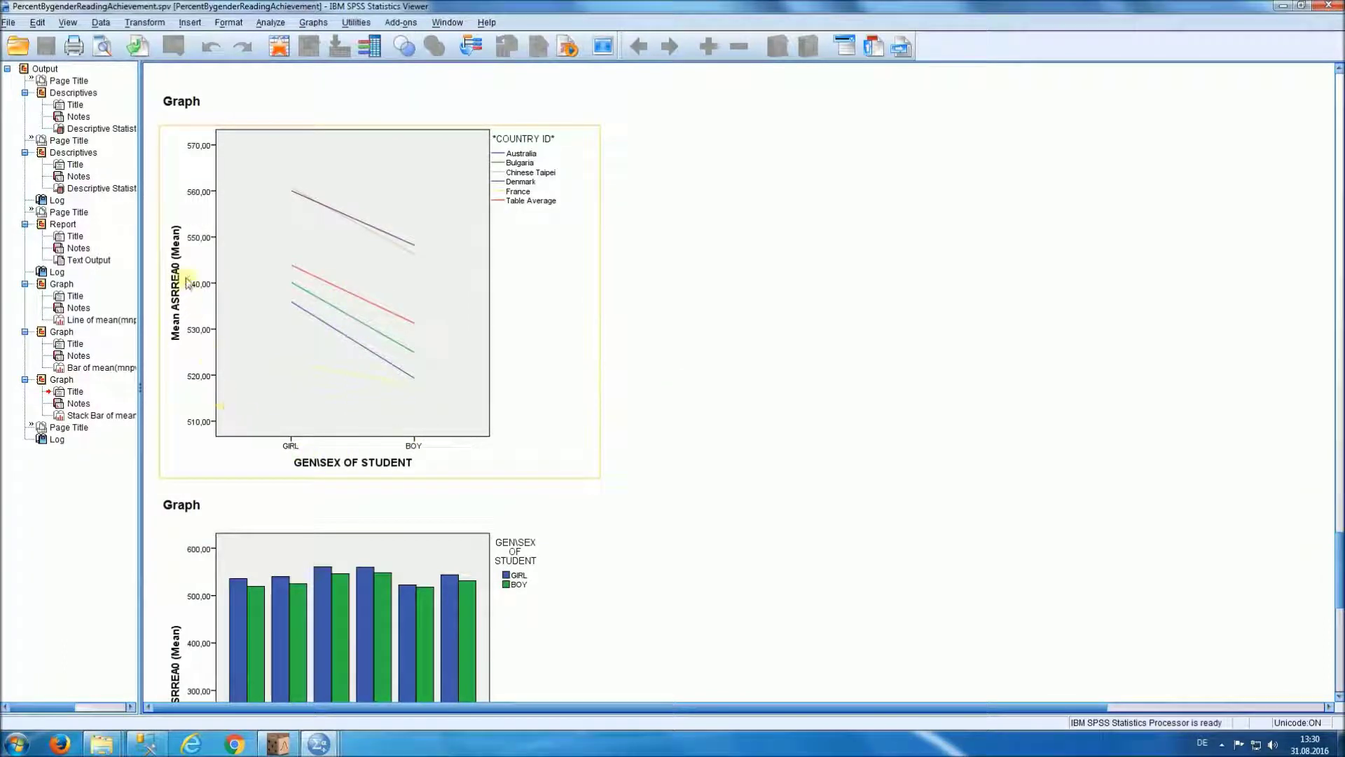
left_click_drag(1339, 533, 1339, 593)
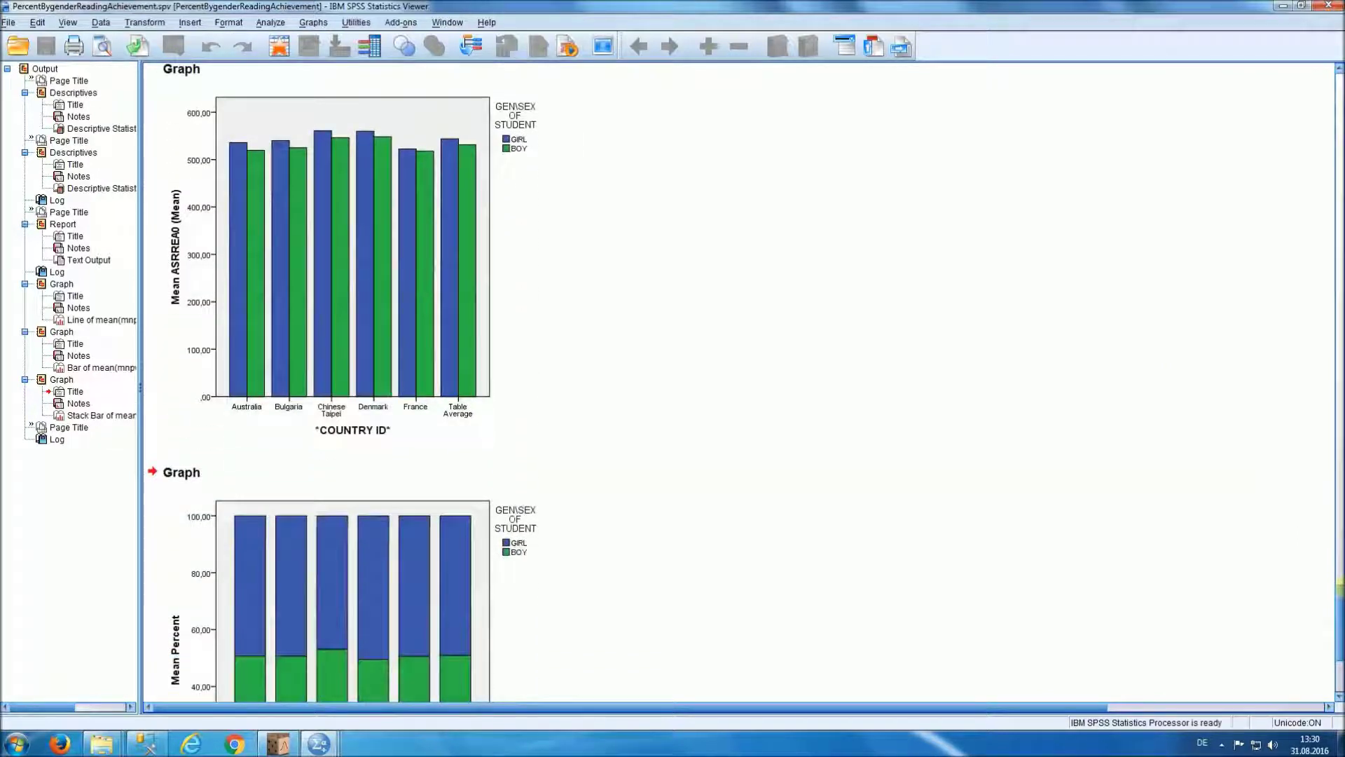
left_click(492, 307)
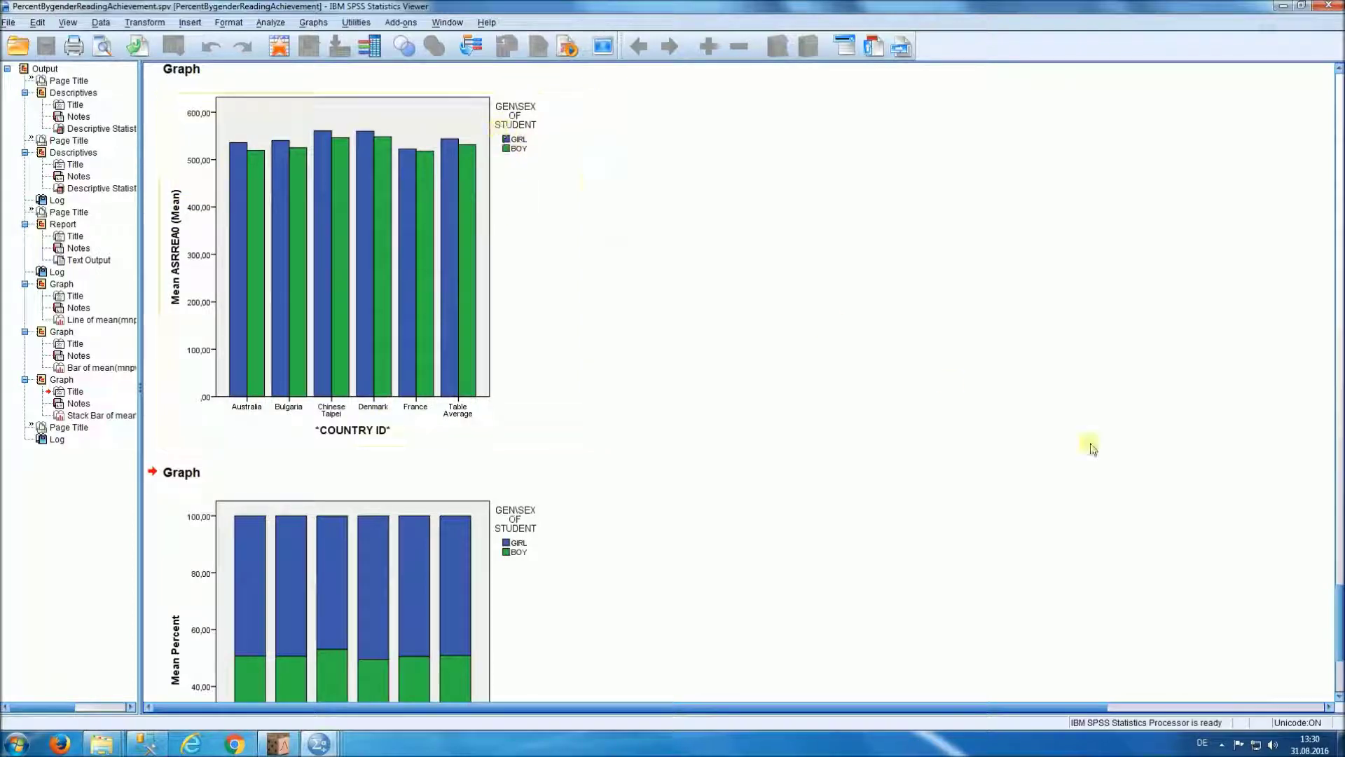
scroll(1338, 599, "down", 5)
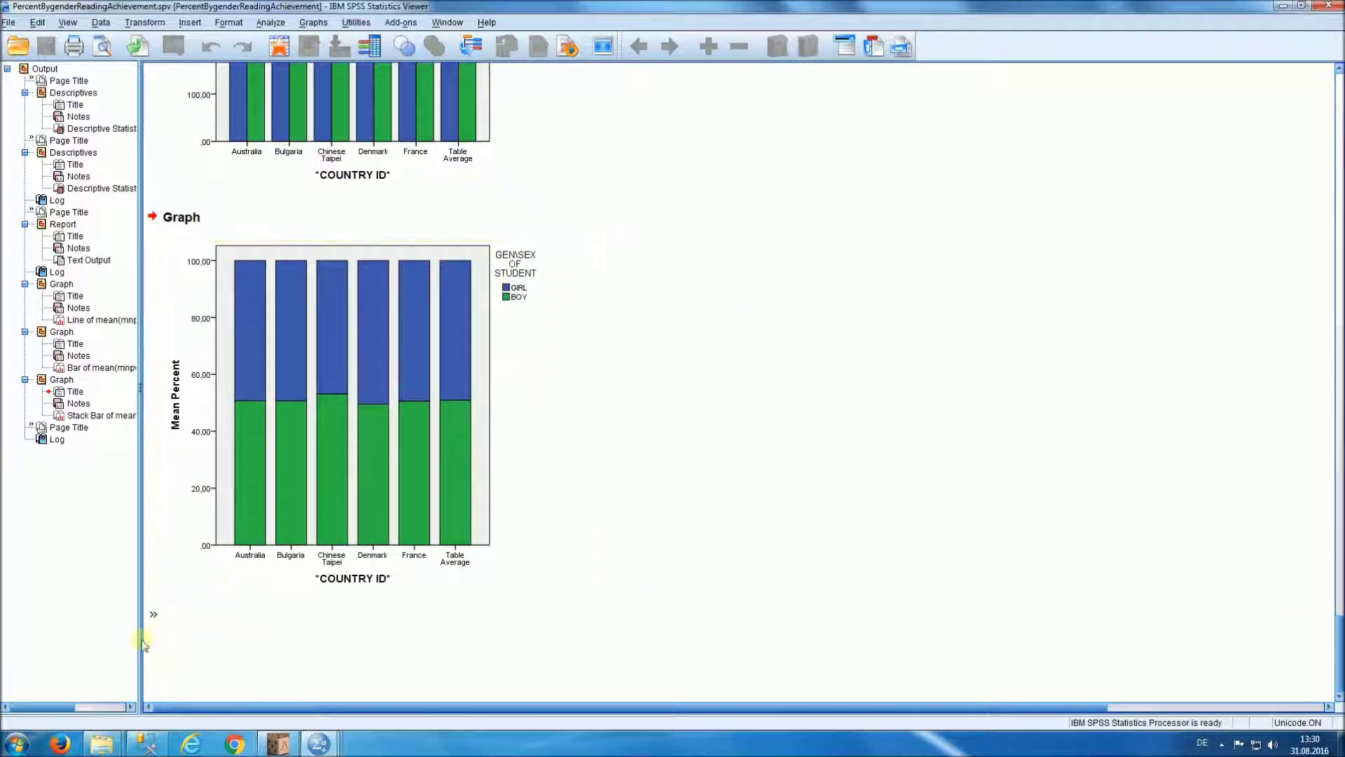
Step: Switch to the Examples folder in Windows Explorer to view the output files of the reading achievement analysis
mouse_move(110, 748)
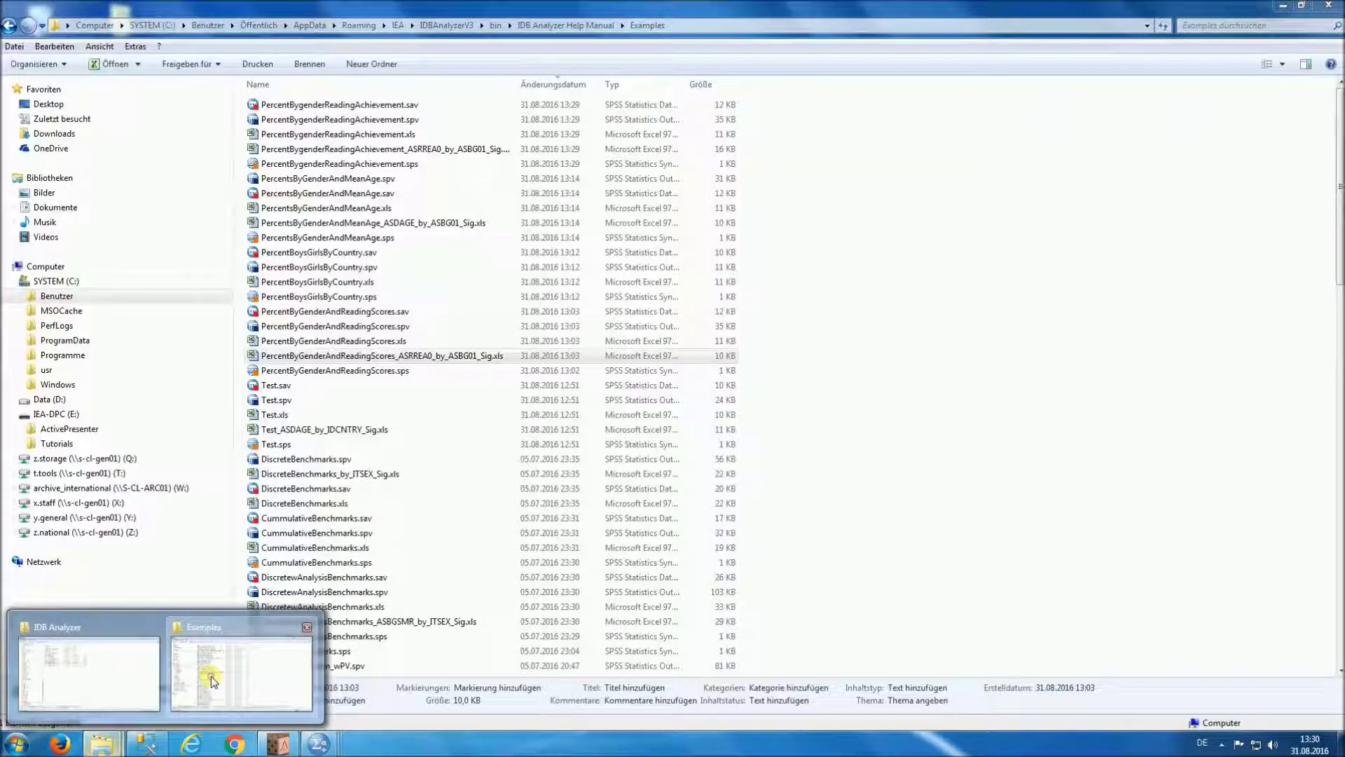
left_click(229, 683)
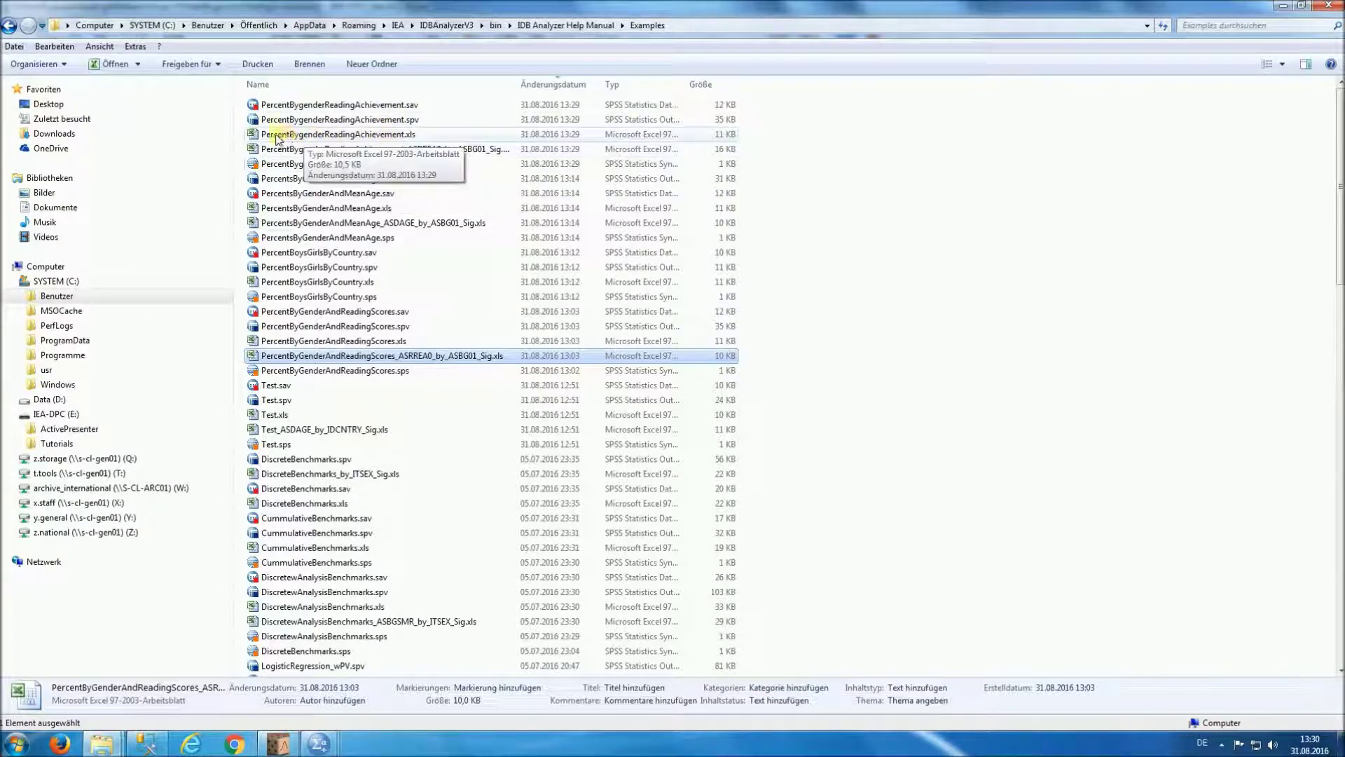
Step: Open PercentBygenderReadingAchievement.xls from the Examples folder in Excel and examine its columns through to selcrit
left_click(325, 135)
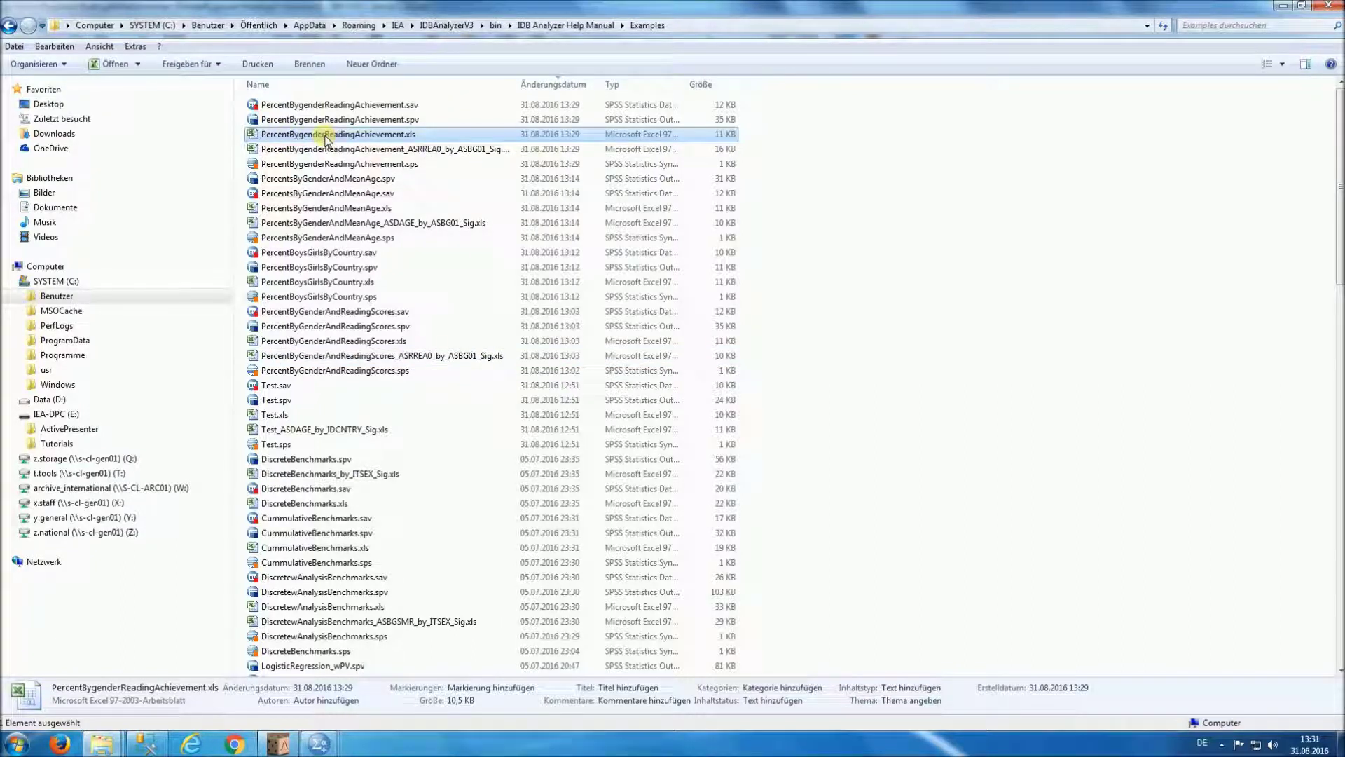
double_click(326, 136)
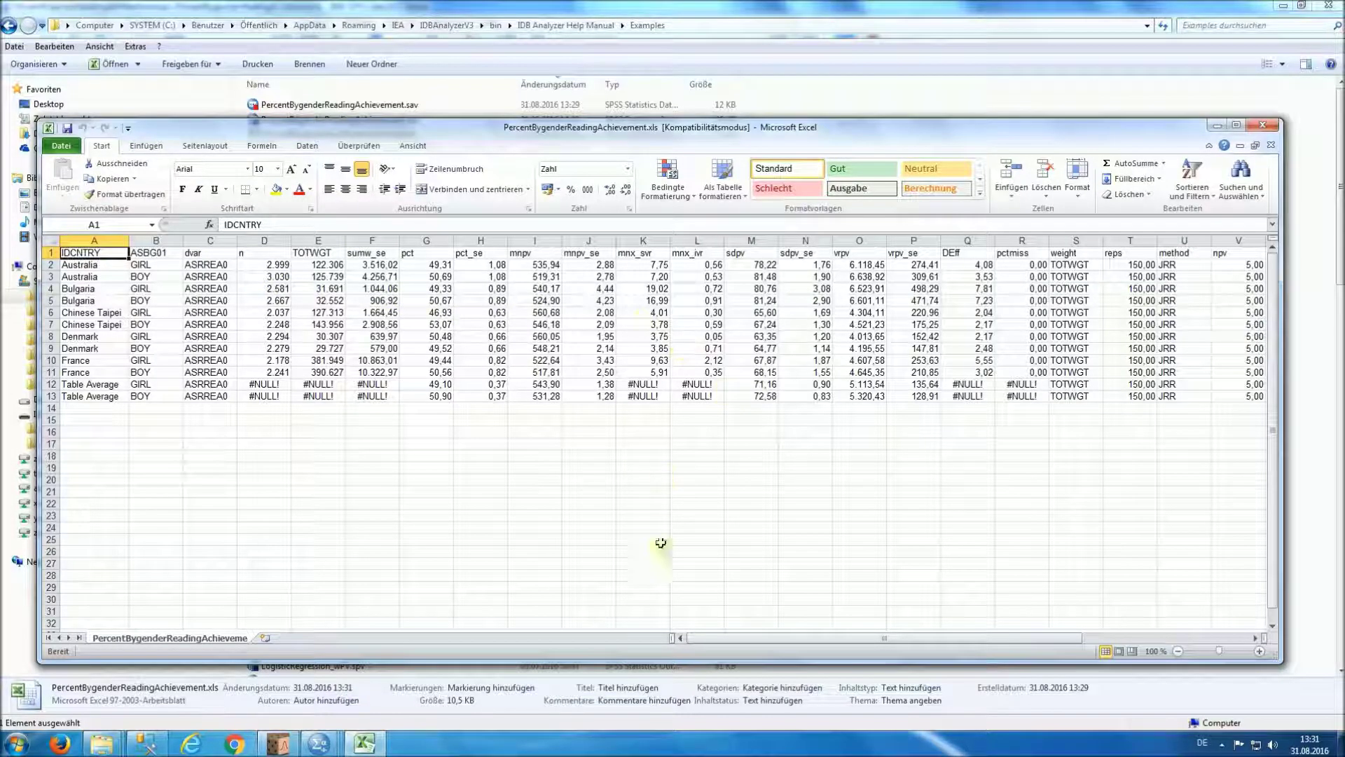
left_click_drag(788, 638, 955, 642)
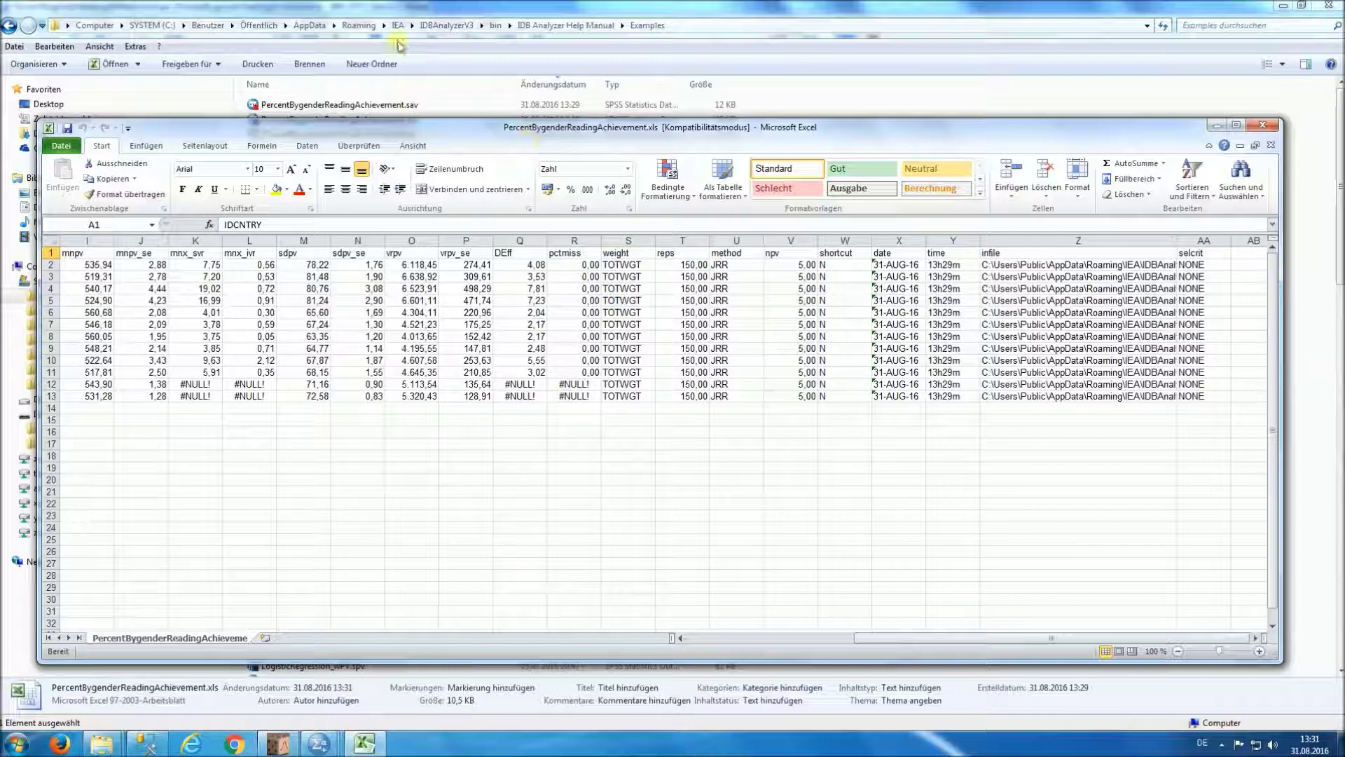
Step: Return to the Examples folder, widen the Name column and open PercentBygenderReadingAchievement_ASRREA0_by_ASBG01_Sig.xls in Excel
left_click(431, 9)
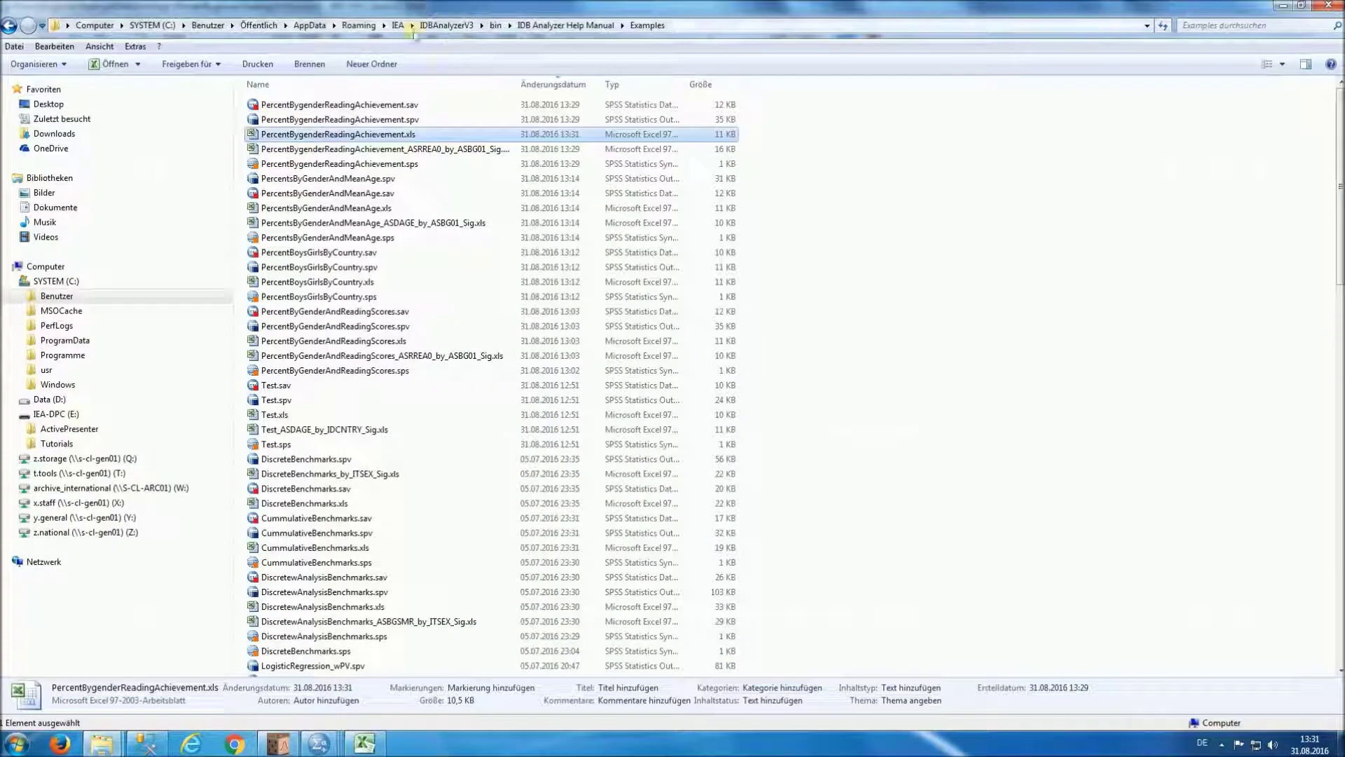
left_click_drag(519, 85, 560, 88)
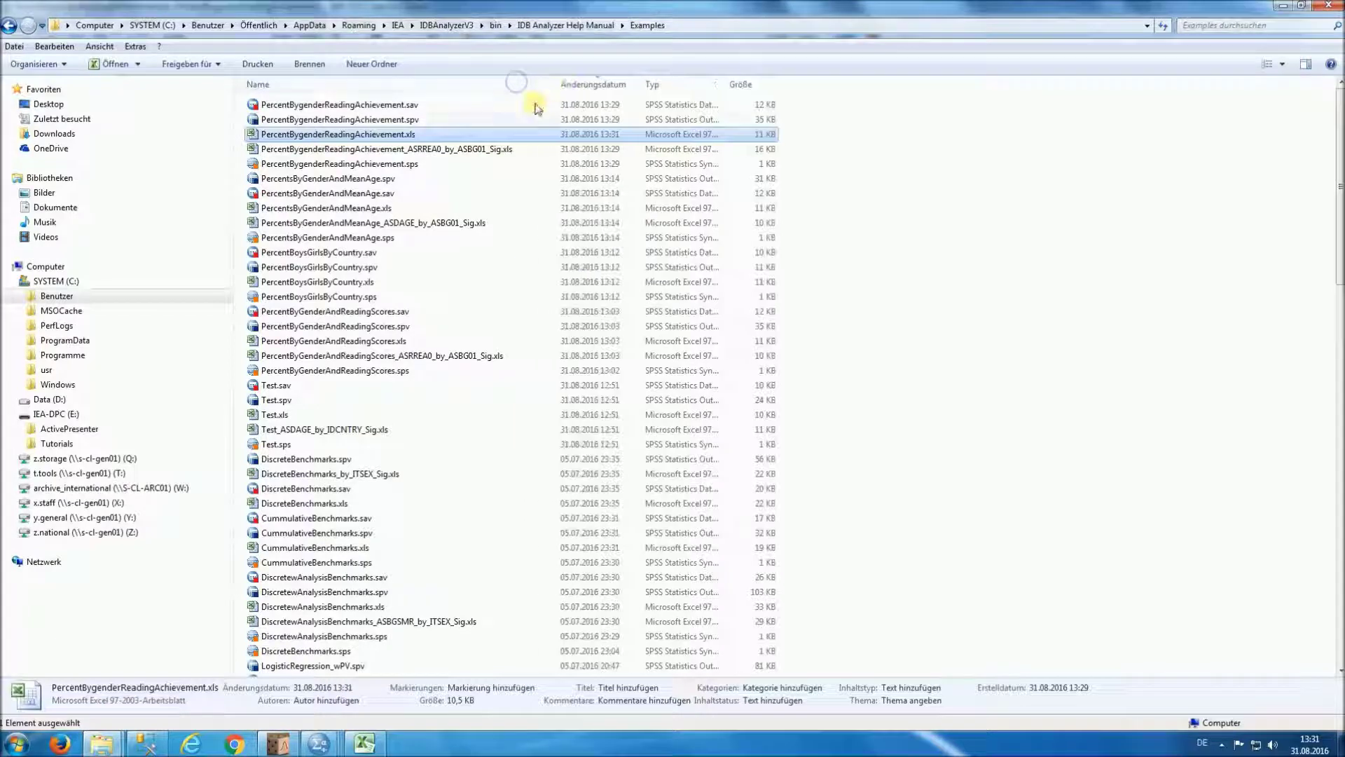
double_click(475, 149)
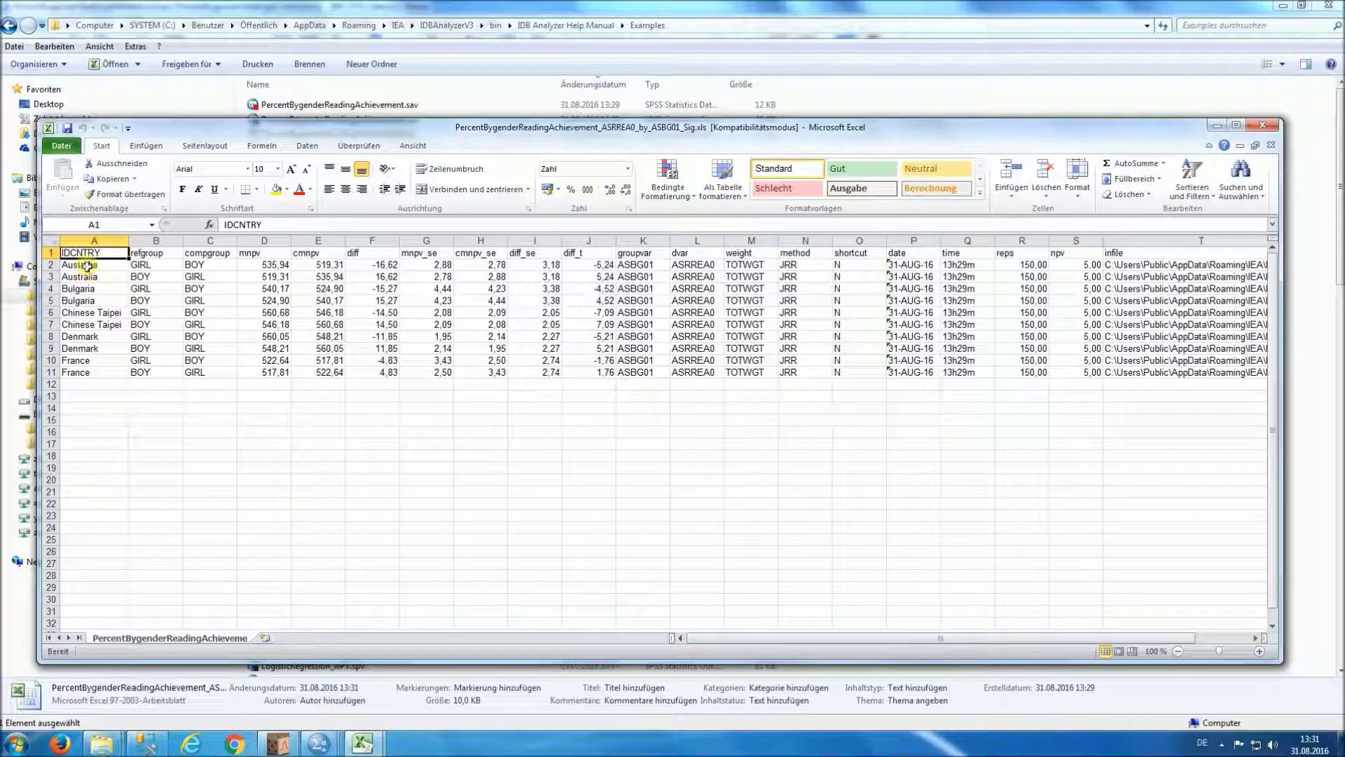
Step: Examine Australia's girl-versus-boy comparison by selecting cells B2 through J2 one by one, from refgroup to diff_t
left_click(154, 265)
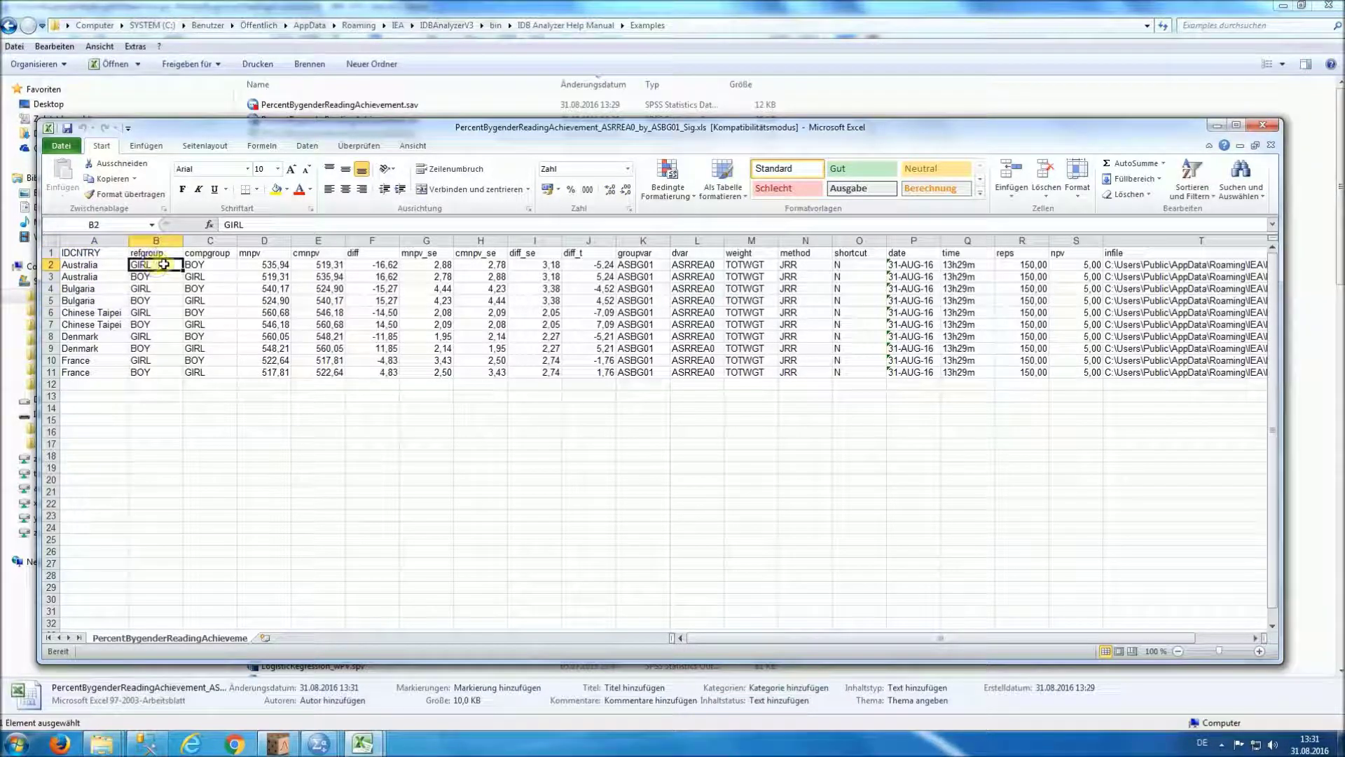
left_click(198, 265, "ctrl")
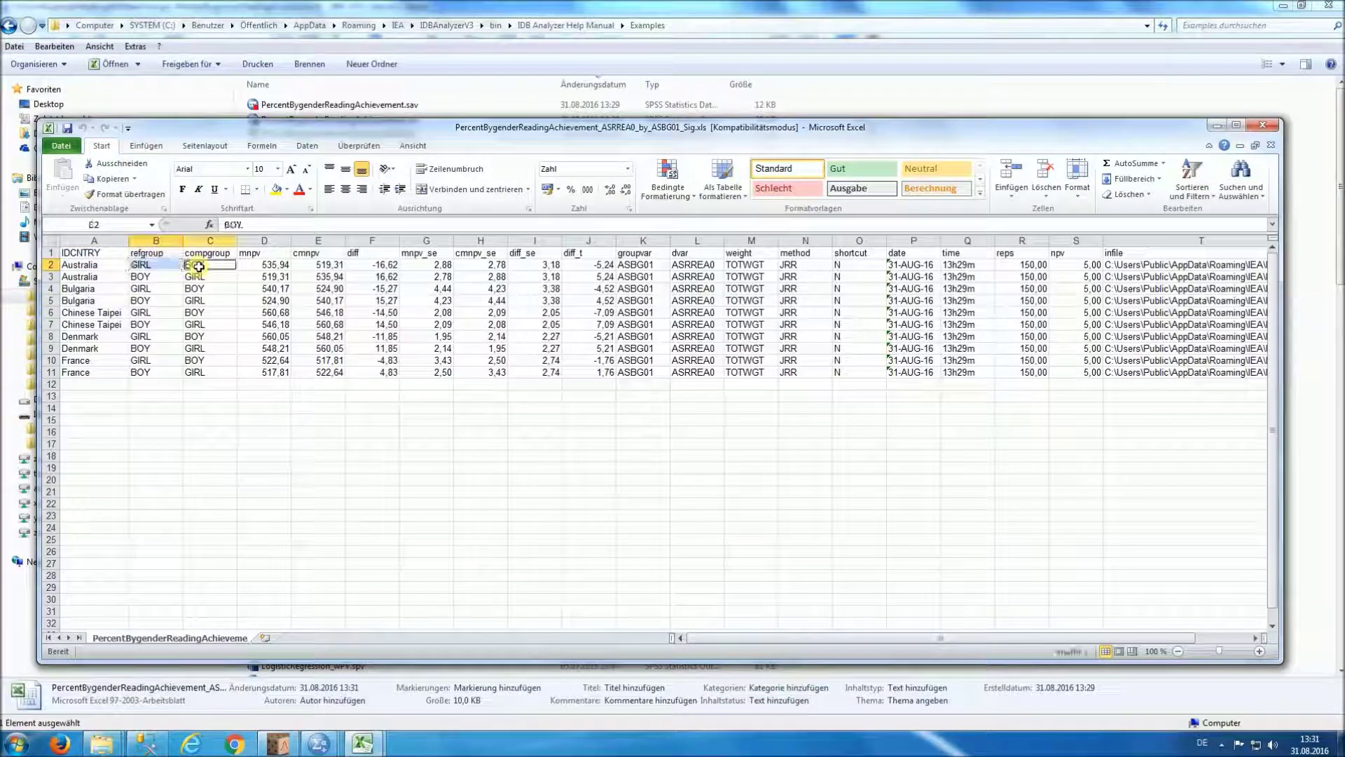
left_click(271, 265, "ctrl")
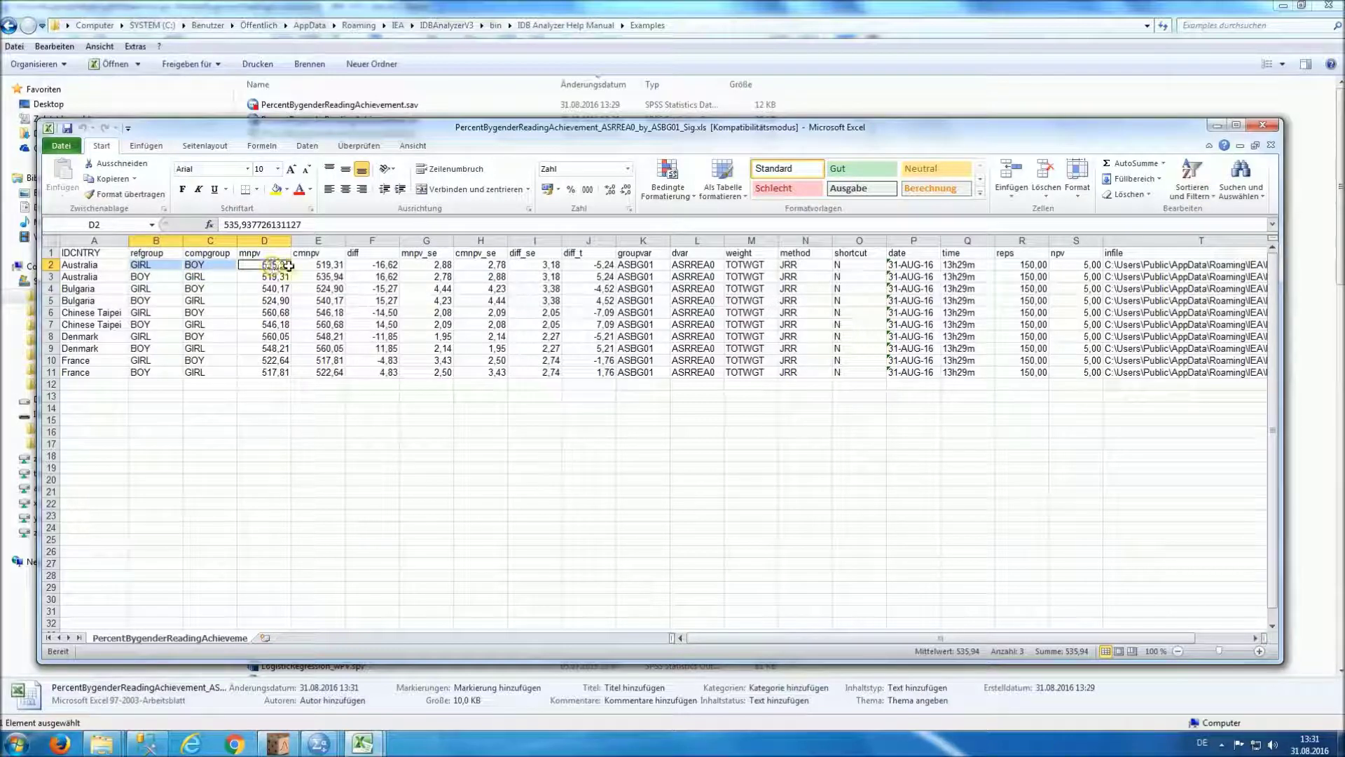
left_click(332, 266, "ctrl")
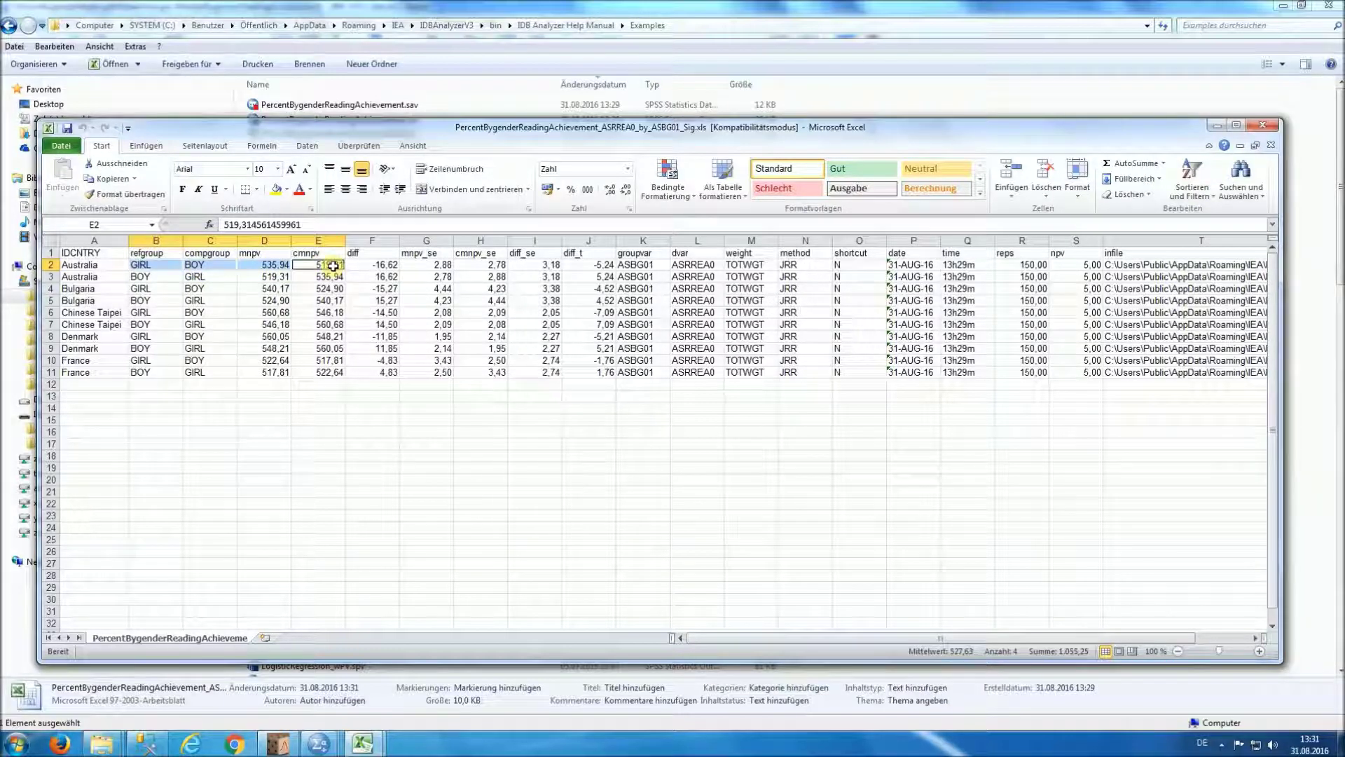
left_click(371, 265, "ctrl")
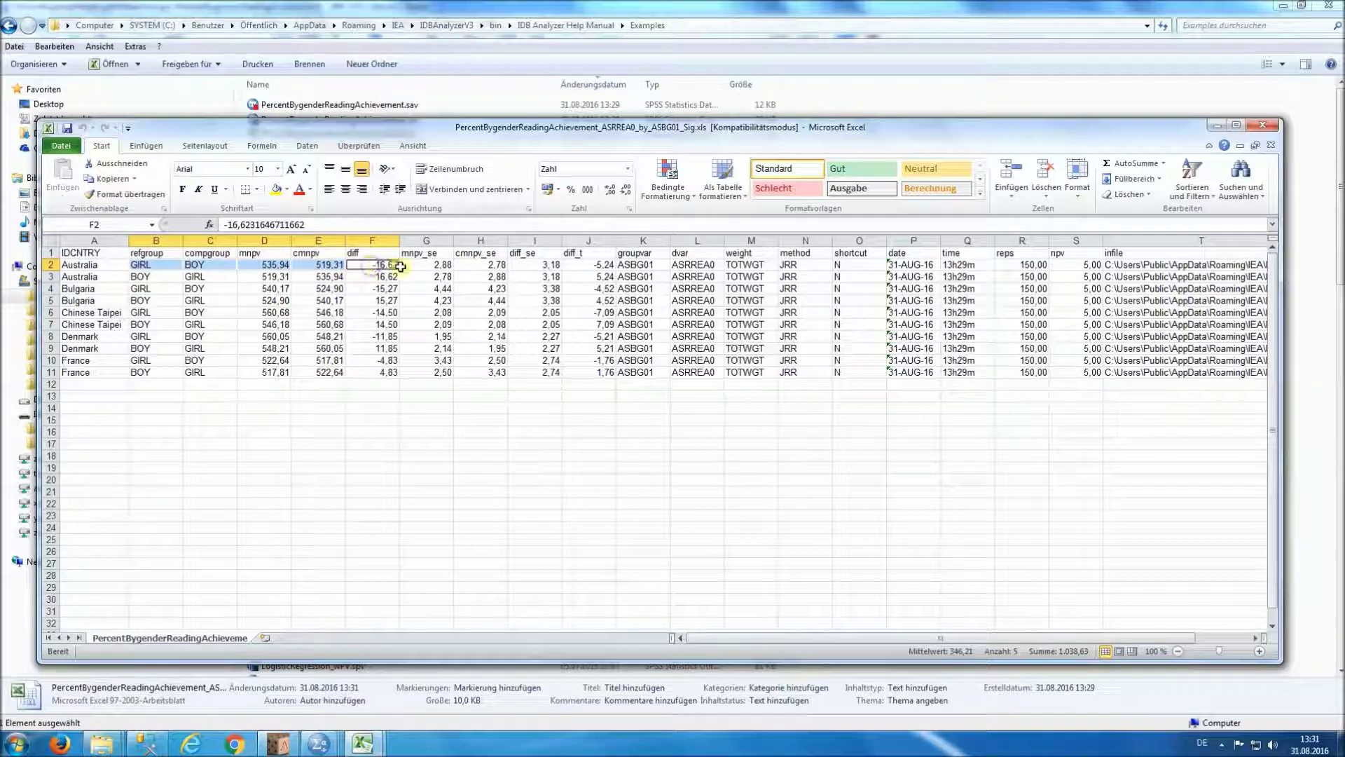
left_click(424, 265, "ctrl")
left_click(475, 264, "ctrl")
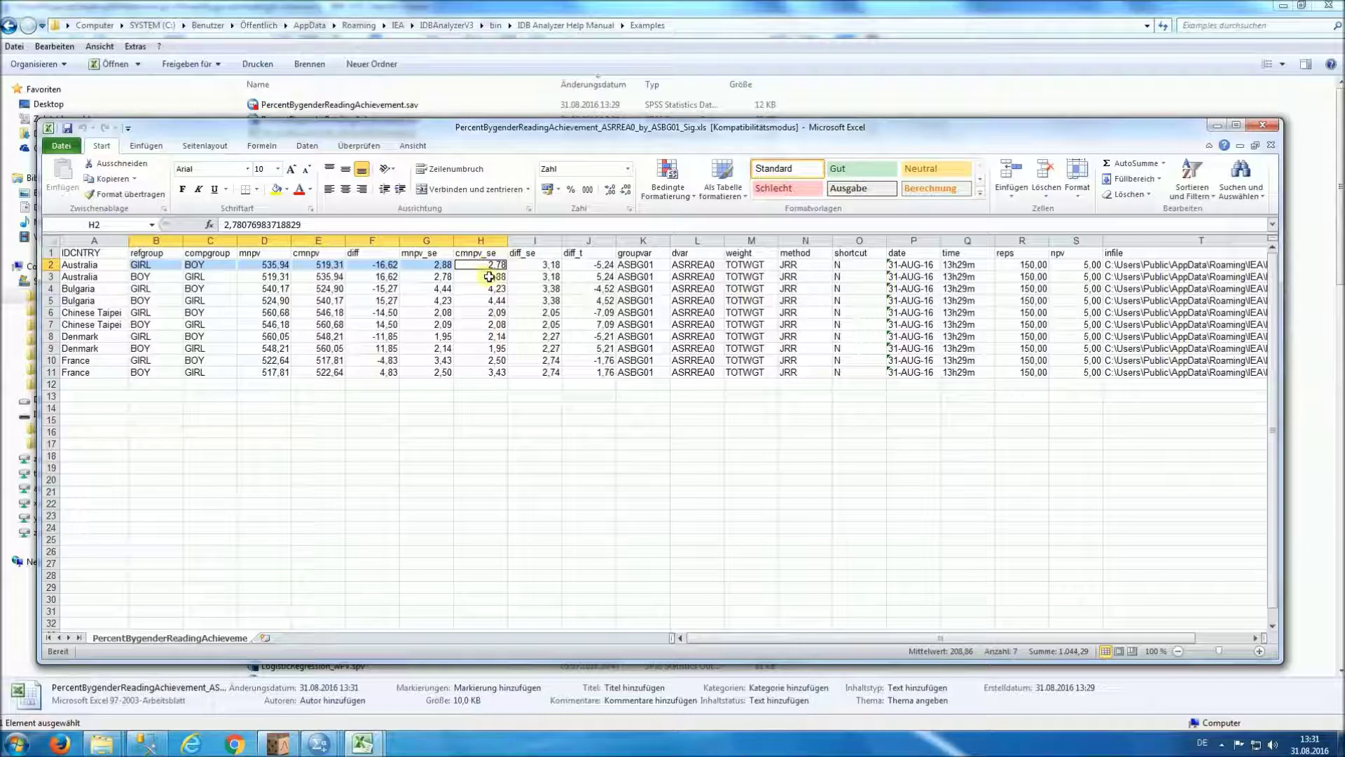
left_click(542, 266, "ctrl")
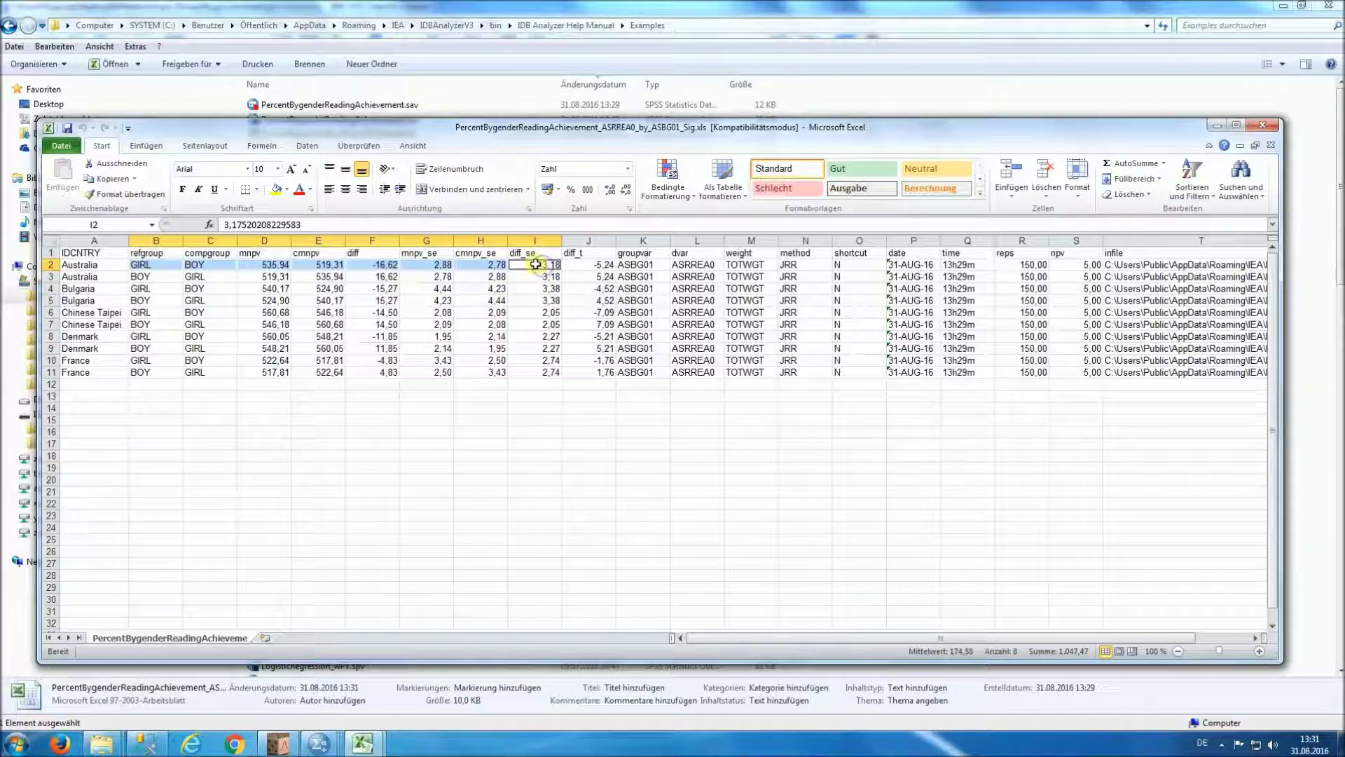
left_click(587, 266, "ctrl")
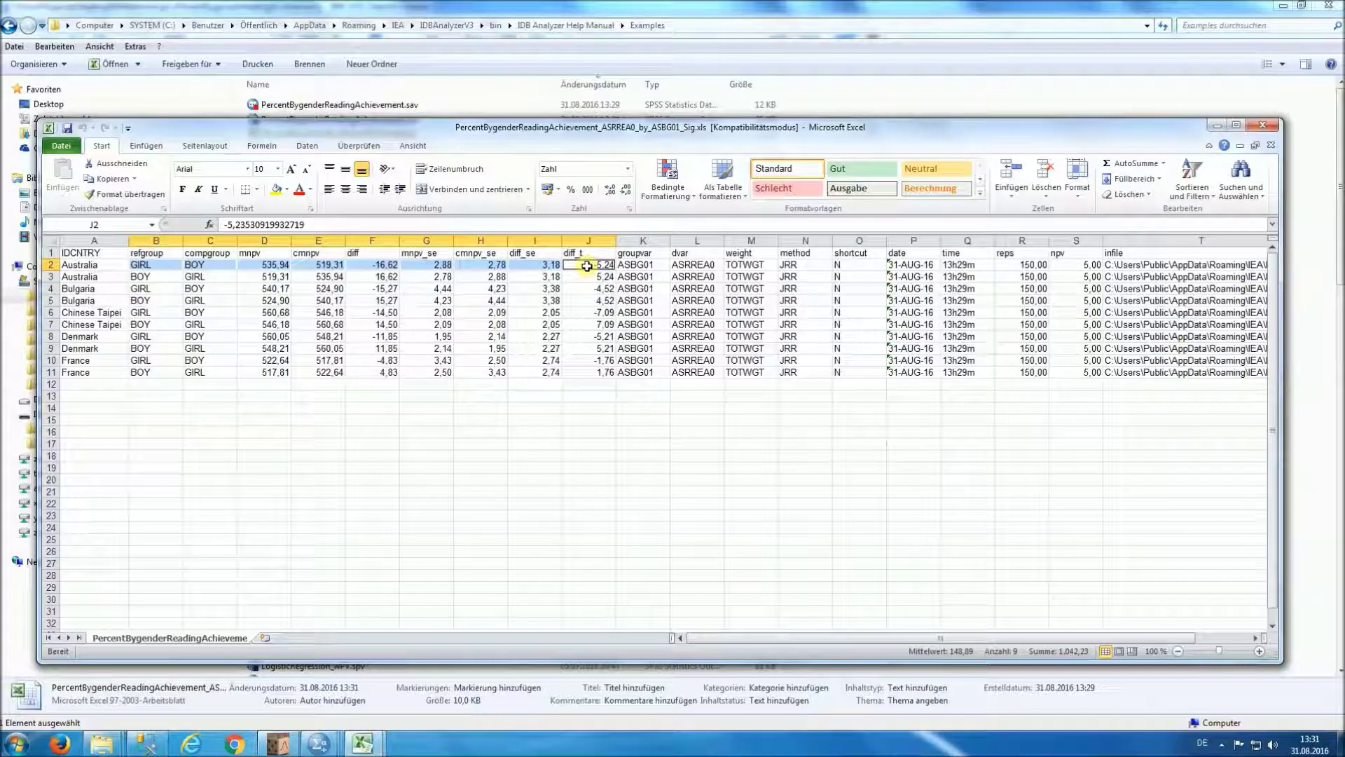